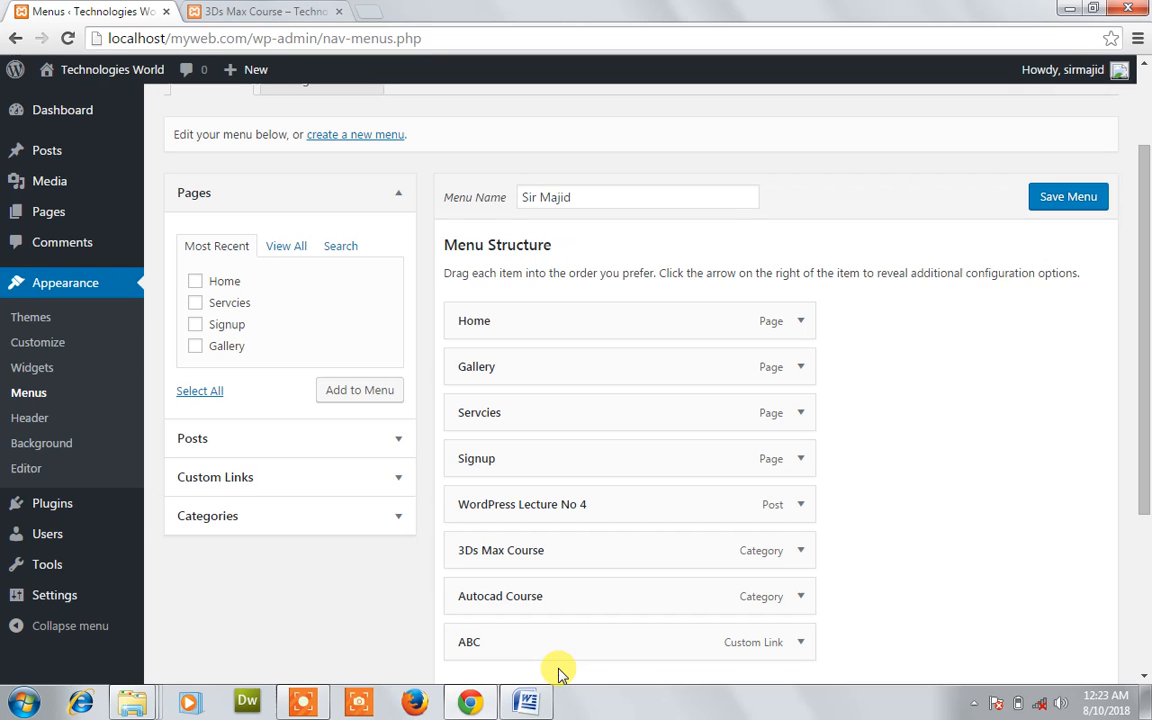
Remove the ABC custom link from the menu structure, save the menu, and reload the 3Ds Max Course page to check the navigation
{"action": "left_click", "coordinate": [258, 11]}
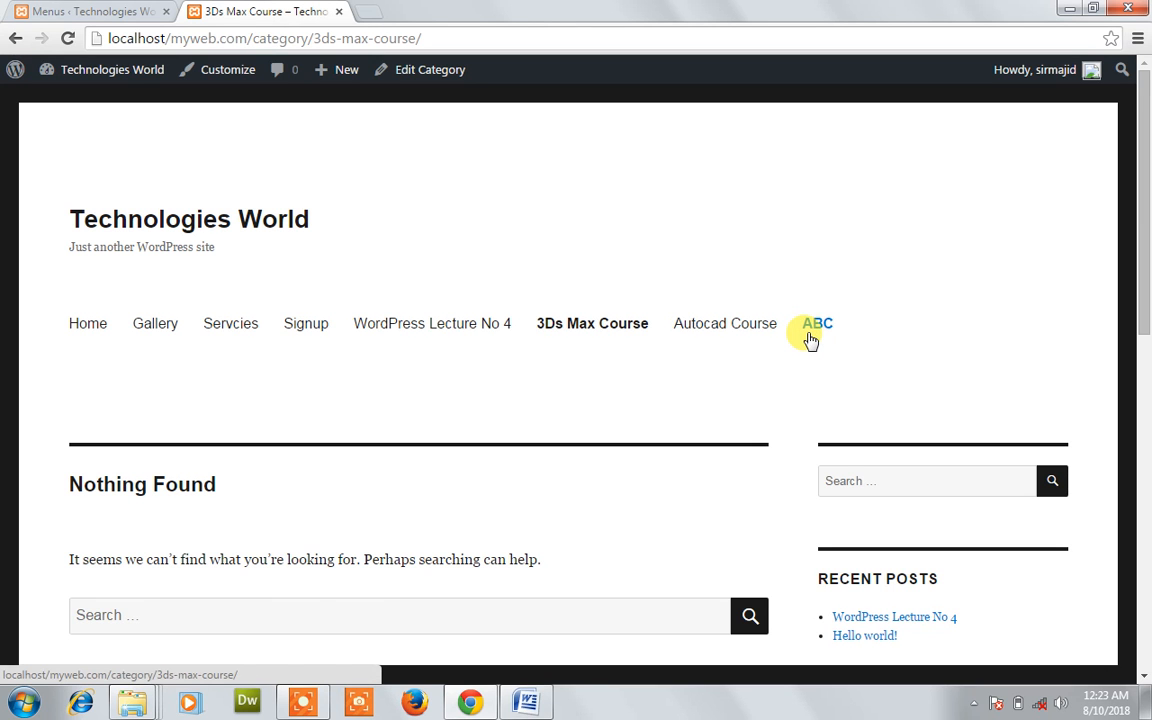
{"action": "left_click", "coordinate": [80, 11]}
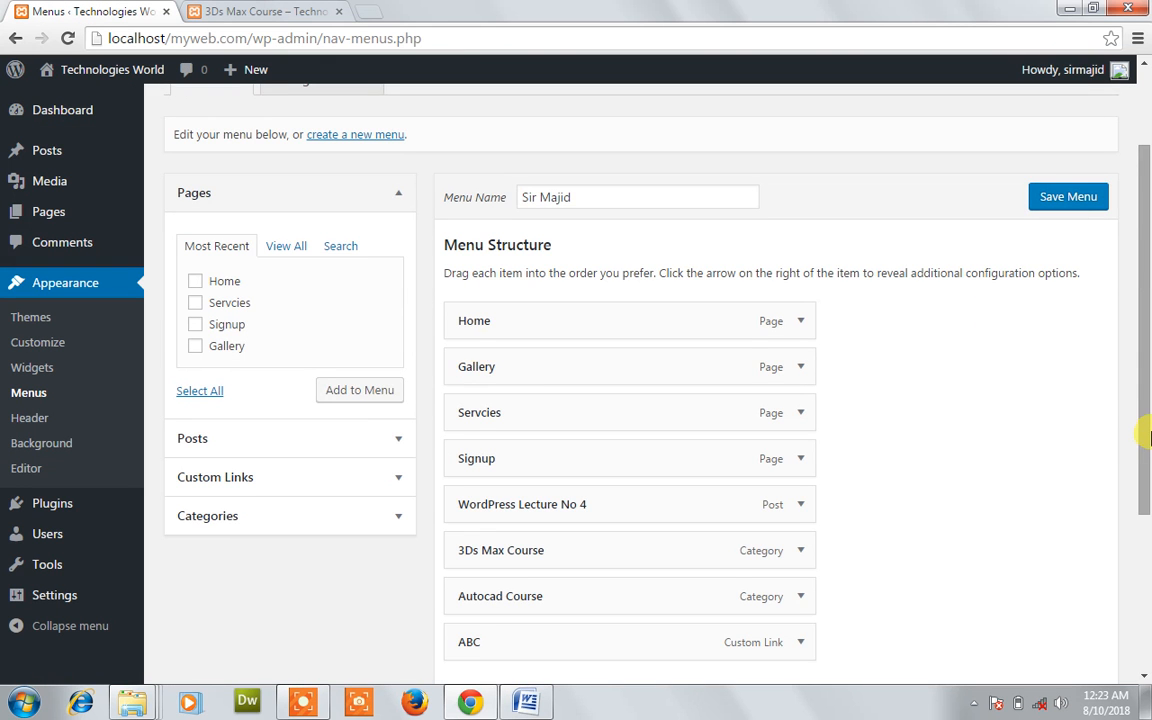
{"action": "left_click_drag", "start_coordinate": [1145, 438], "coordinate": [1144, 498]}
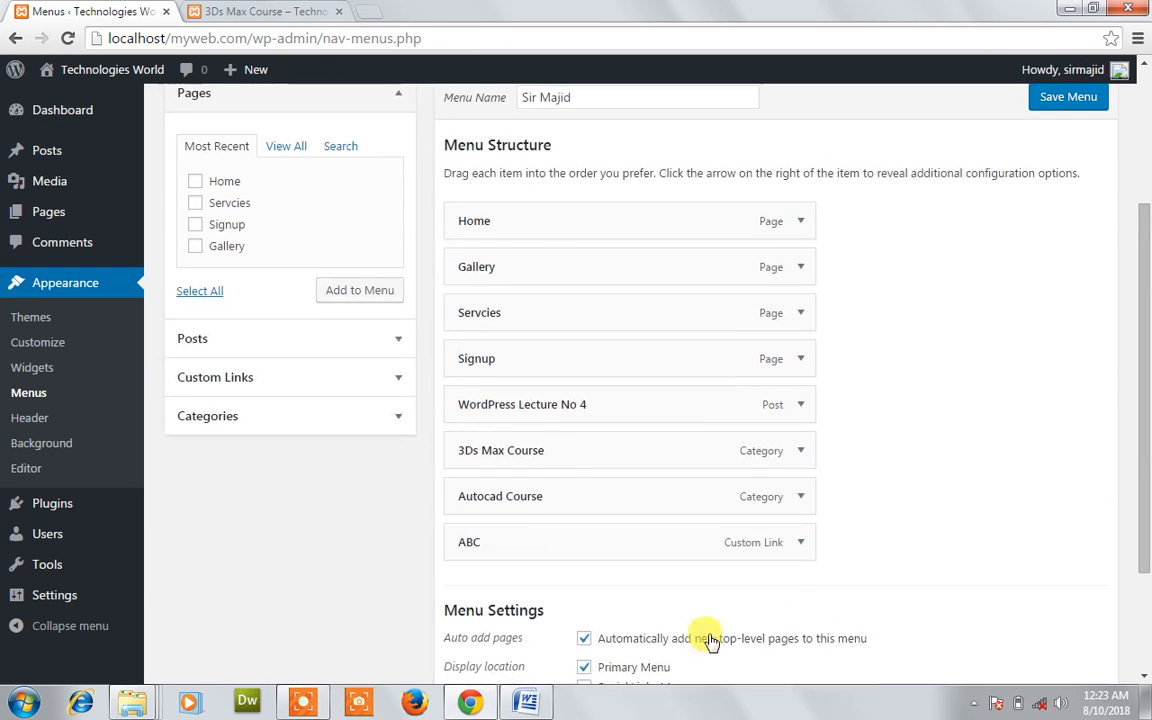
{"action": "left_click", "coordinate": [801, 545]}
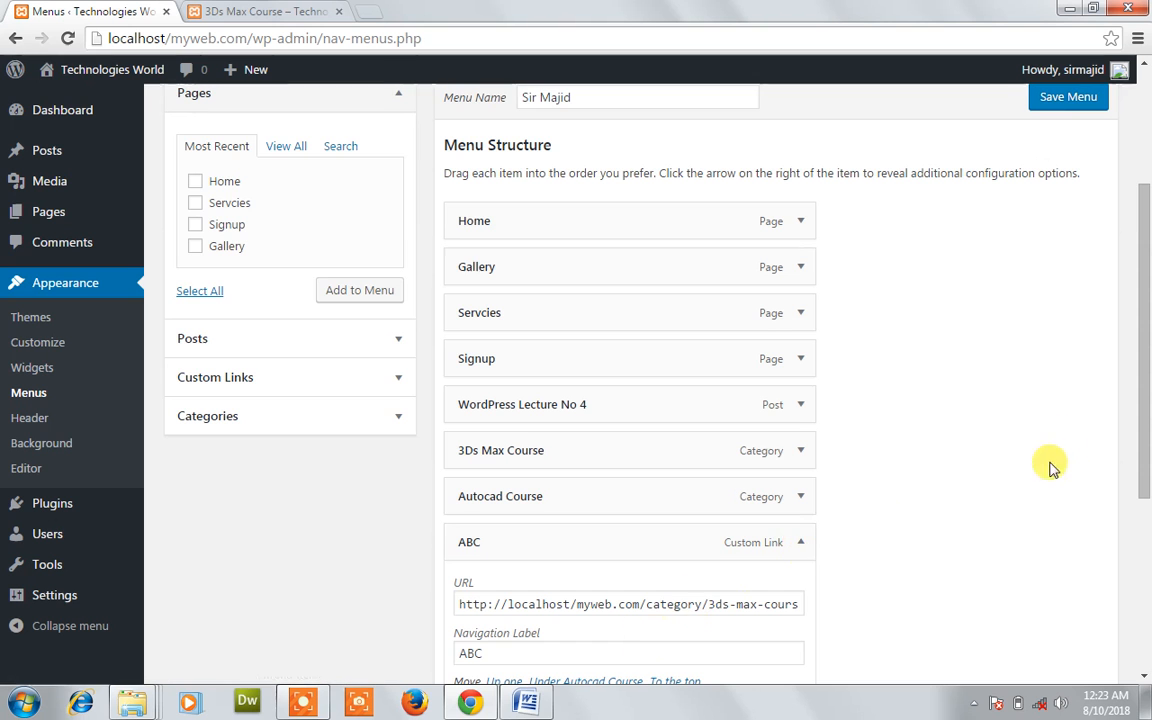
{"action": "left_click_drag", "start_coordinate": [1144, 424], "coordinate": [1144, 489]}
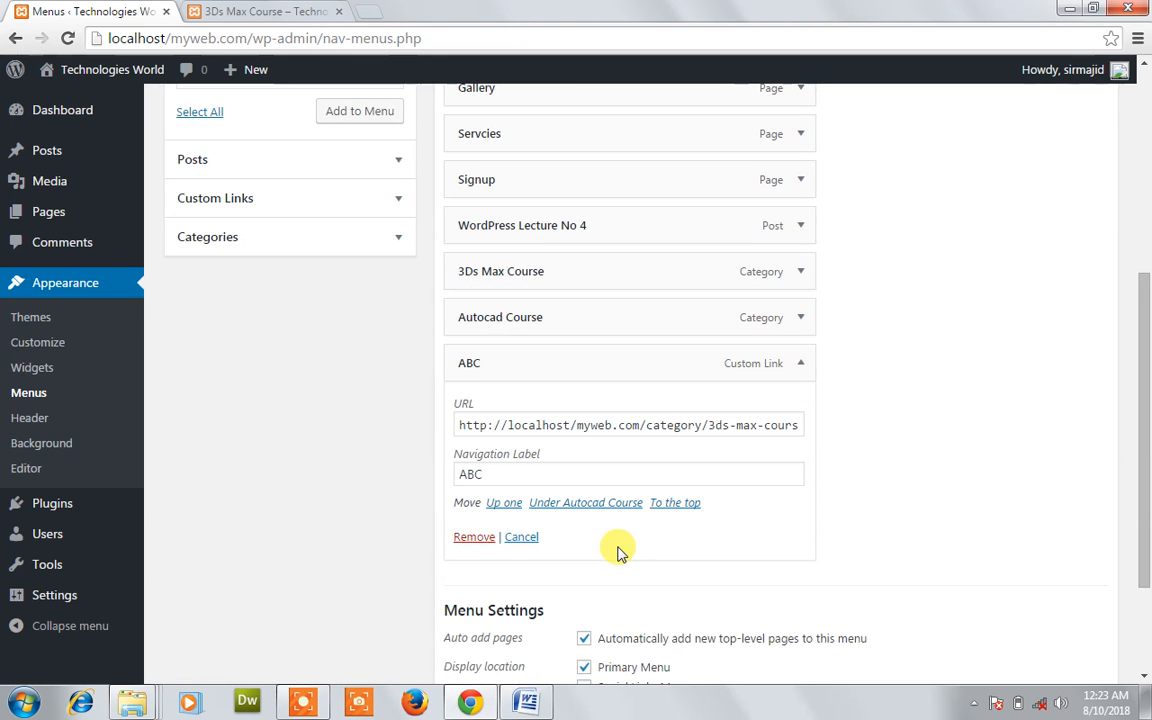
{"action": "left_click", "coordinate": [473, 540]}
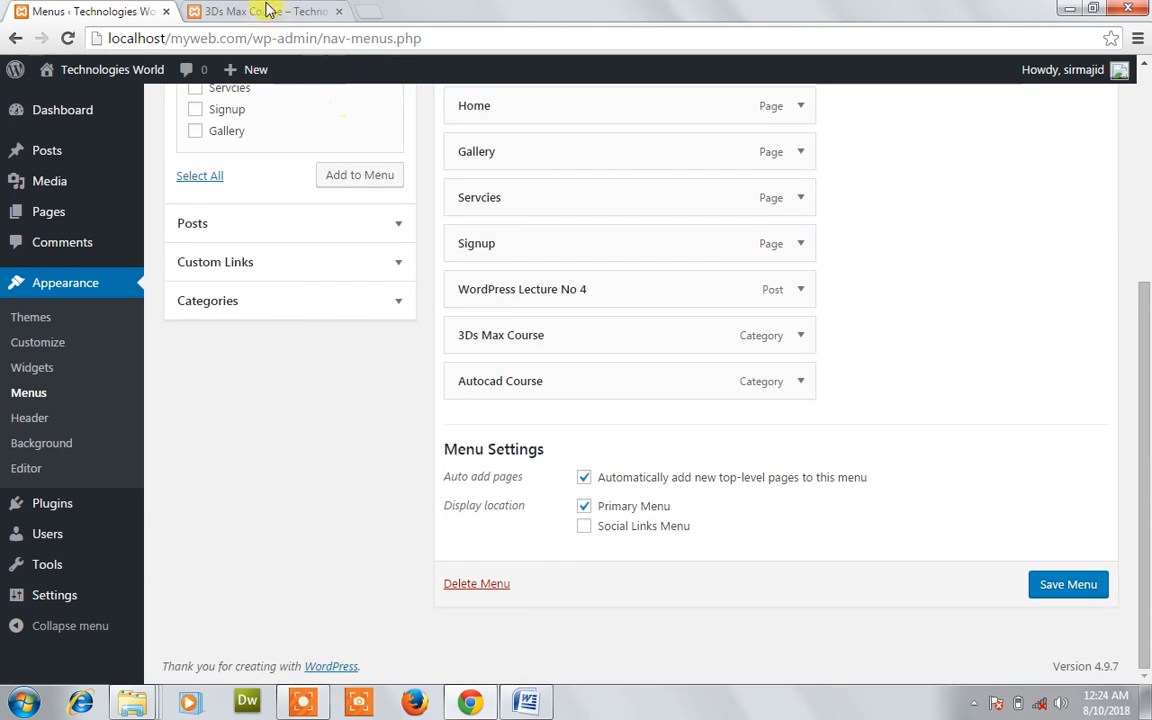
{"action": "left_click", "coordinate": [267, 10]}
{"action": "left_click", "coordinate": [105, 11]}
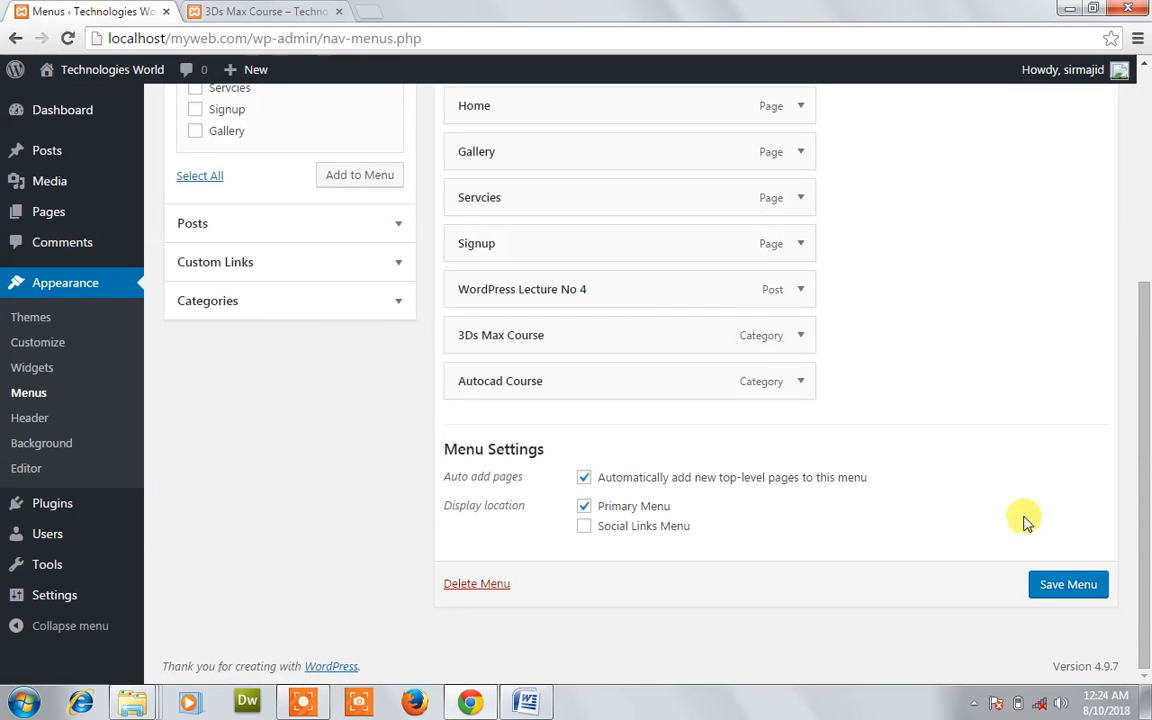
{"action": "left_click", "coordinate": [1066, 585]}
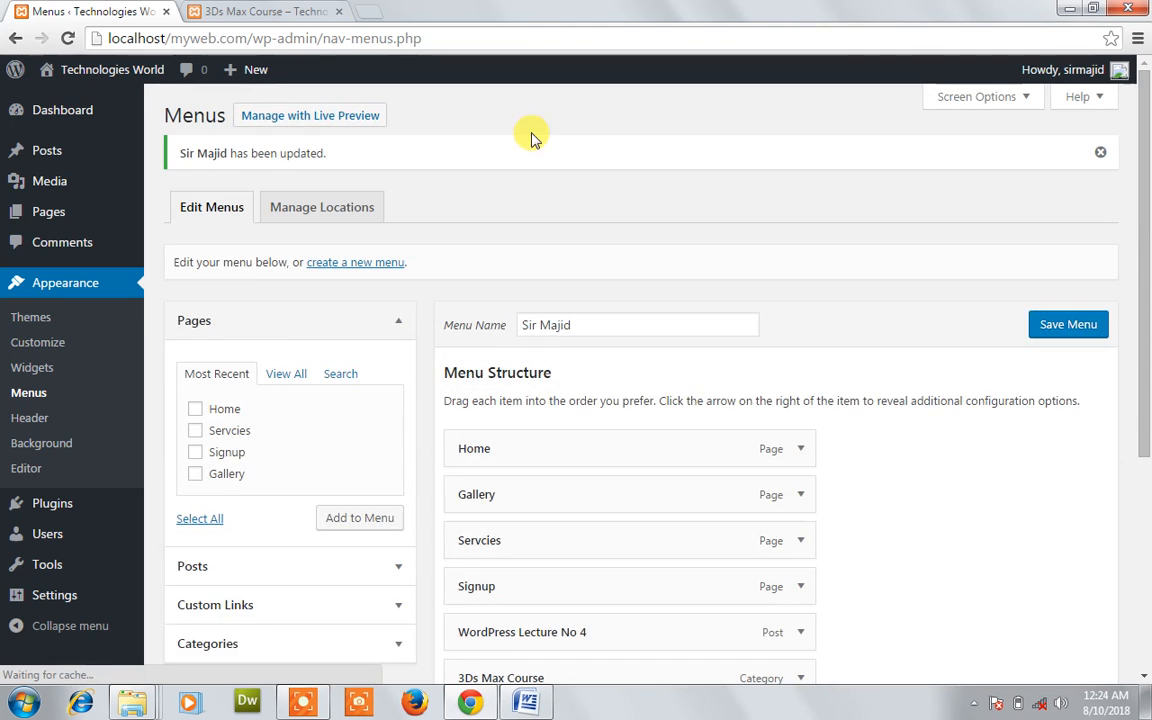
{"action": "left_click", "coordinate": [262, 11]}
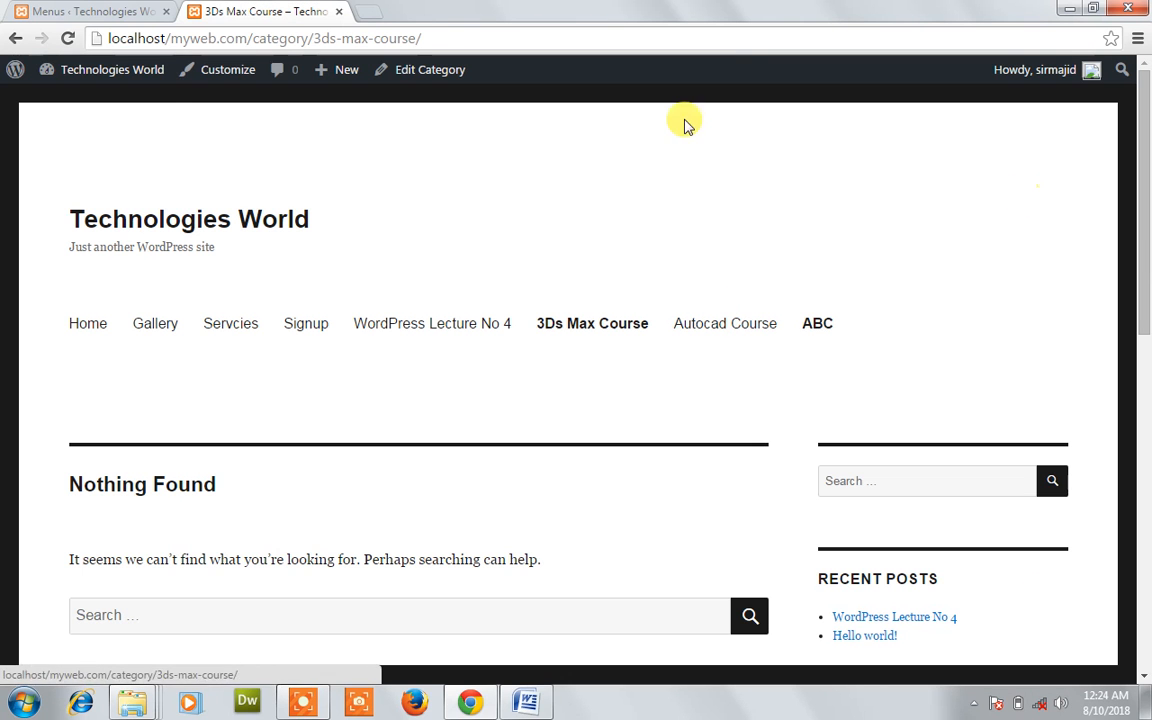
{"action": "left_click", "coordinate": [67, 40]}
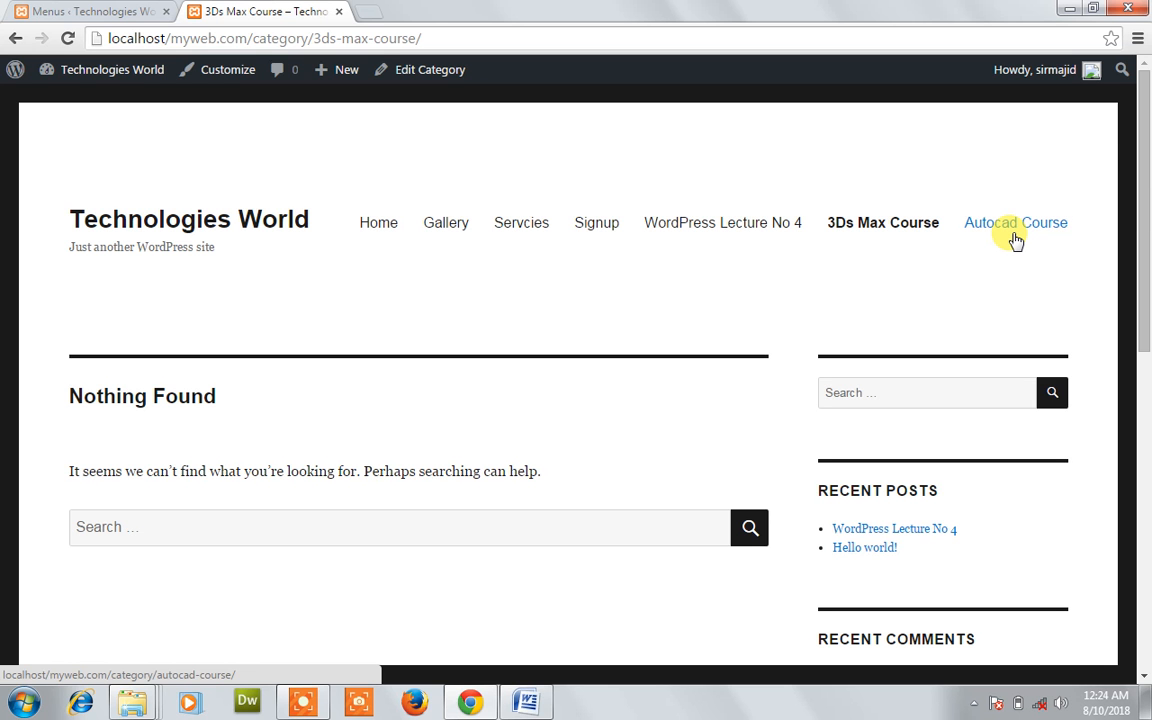
Enable the Social Links Menu display location for the menu and save it
{"action": "left_click", "coordinate": [95, 11]}
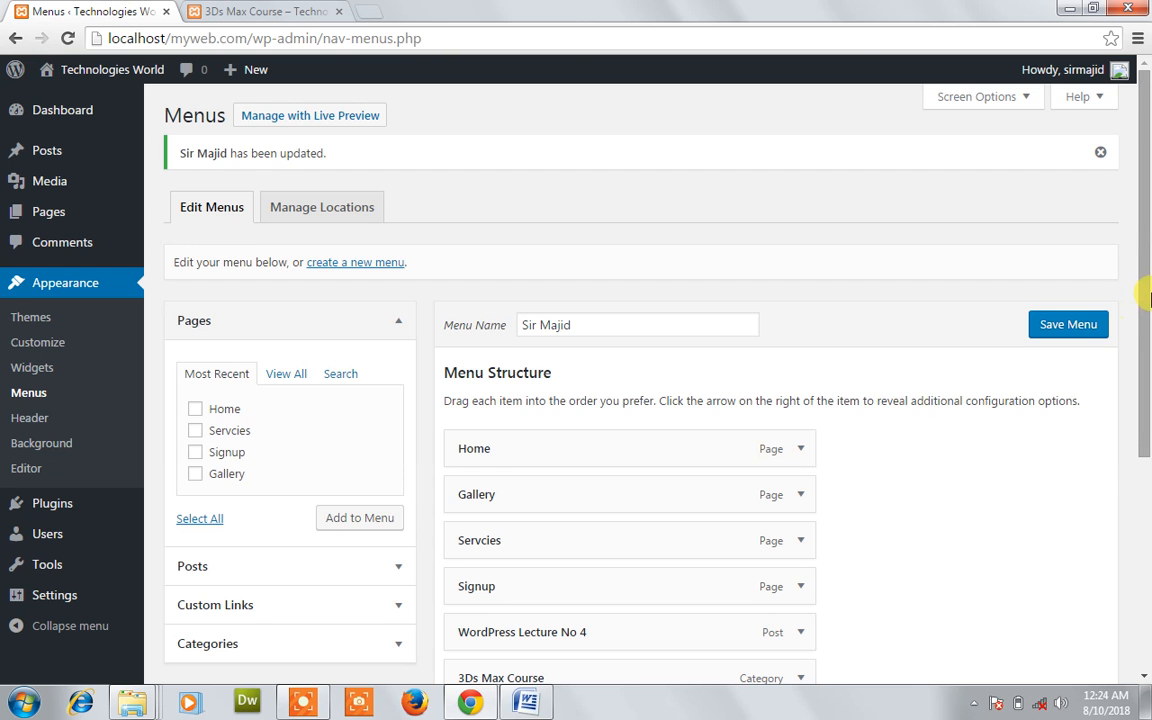
{"action": "left_click_drag", "start_coordinate": [1144, 290], "coordinate": [1143, 463]}
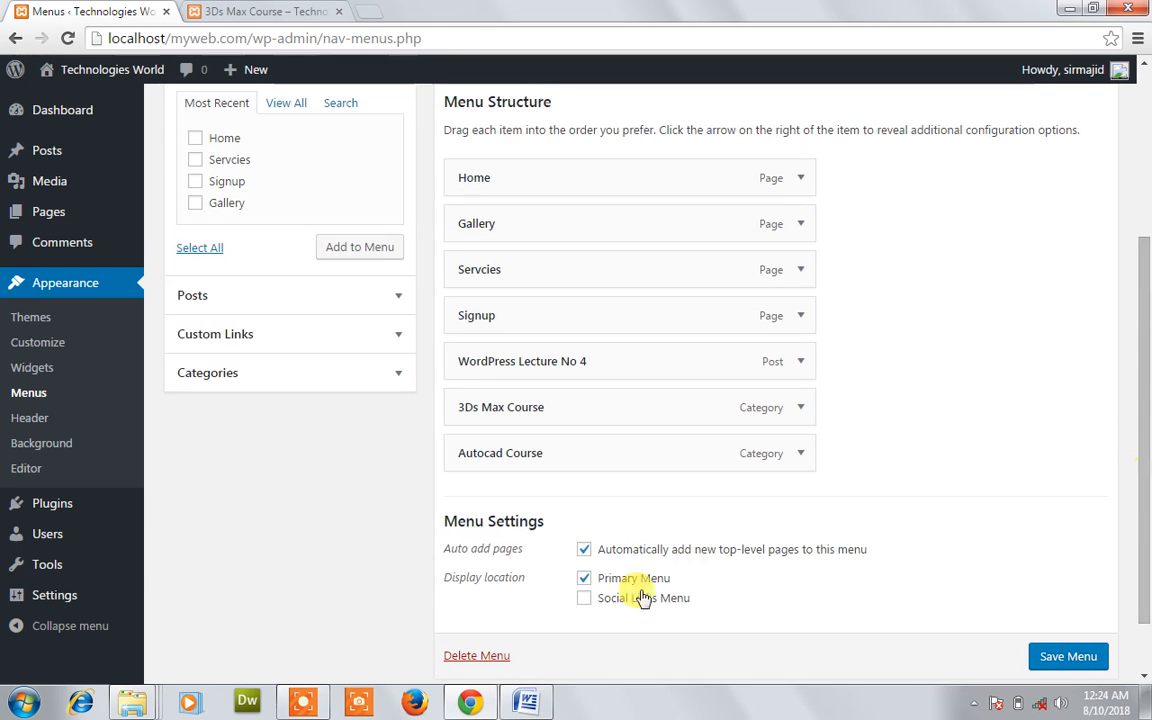
{"action": "left_click", "coordinate": [583, 600]}
{"action": "left_click", "coordinate": [1060, 656]}
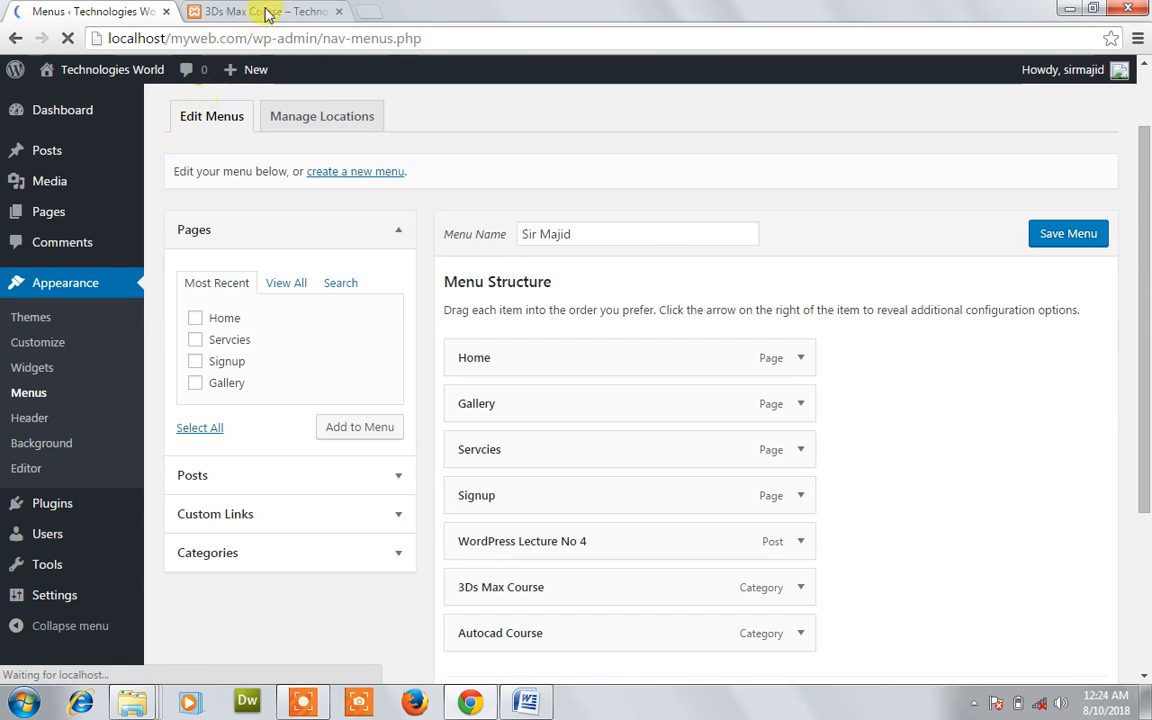
Reload the 3Ds Max Course page and inspect its footer for the social links menu
{"action": "left_click", "coordinate": [296, 11]}
{"action": "left_click", "coordinate": [68, 39]}
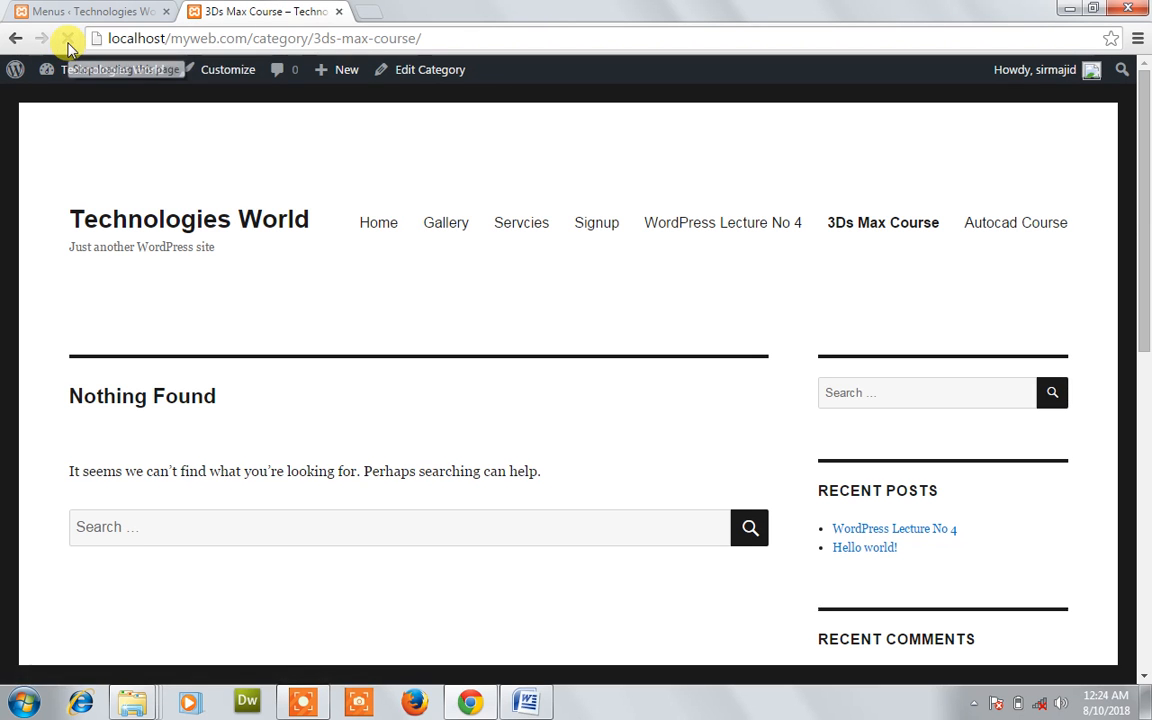
{"action": "left_click_drag", "start_coordinate": [1143, 130], "coordinate": [1144, 540]}
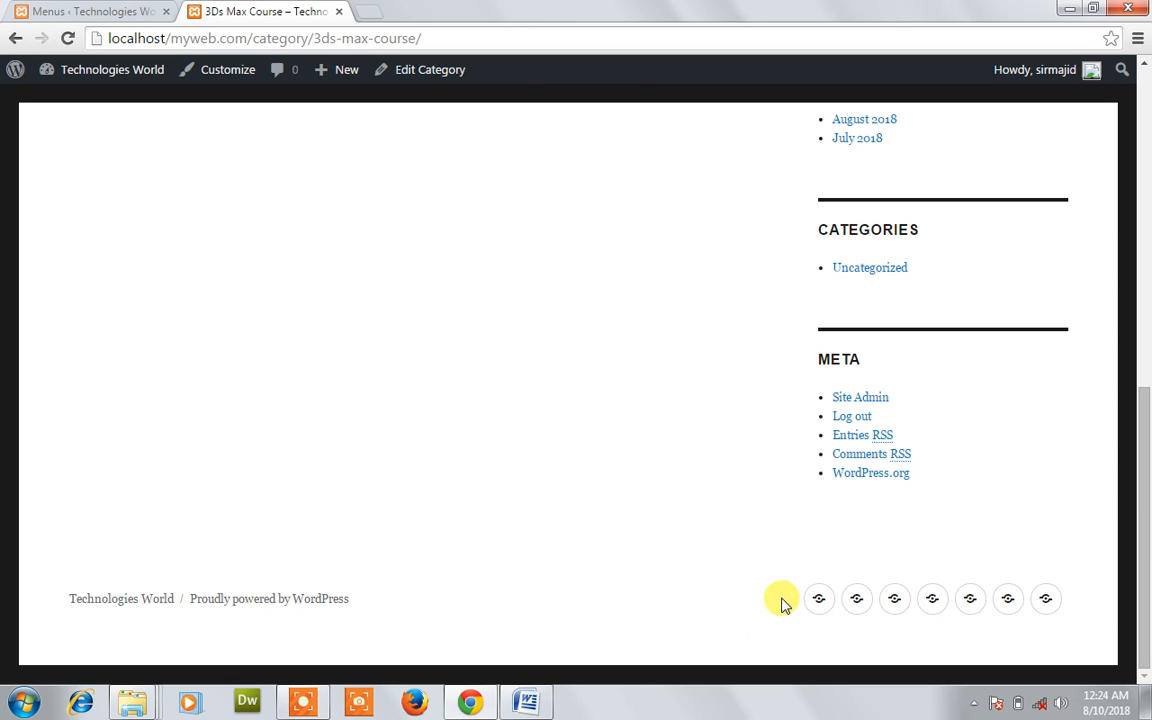
{"action": "left_click_drag", "start_coordinate": [1146, 540], "coordinate": [1113, 36]}
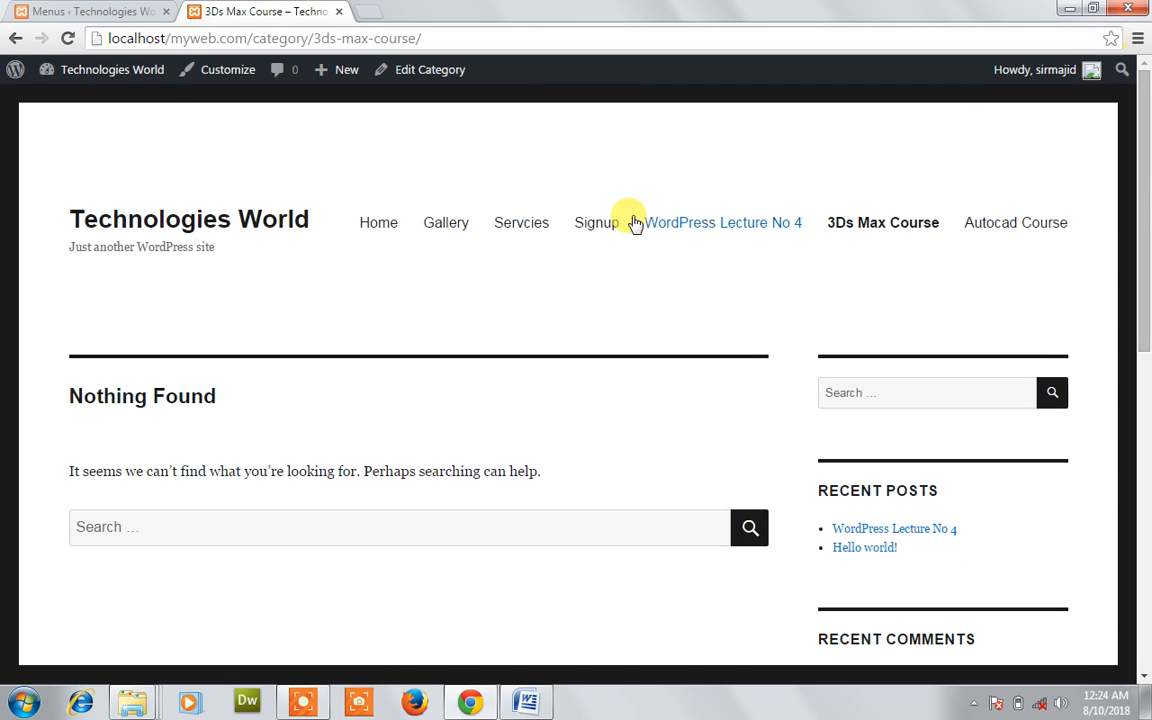
Disable the Social Links Menu display location for the menu and save it
{"action": "left_click", "coordinate": [100, 11]}
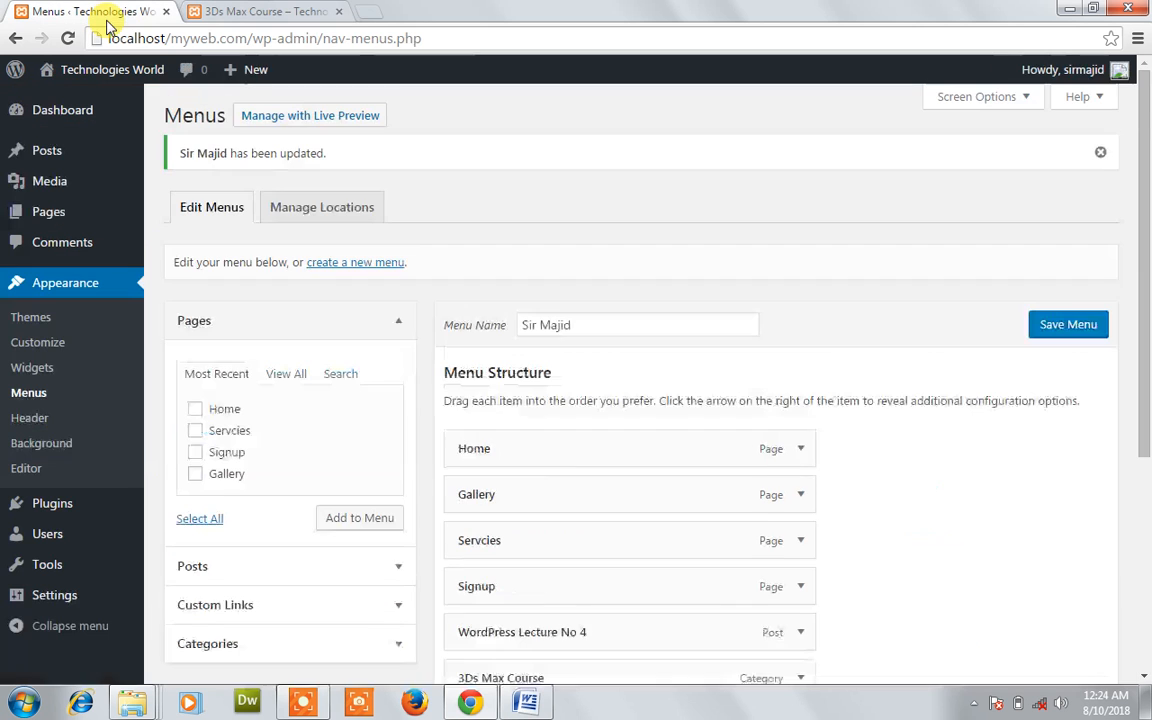
{"action": "left_click_drag", "start_coordinate": [1139, 260], "coordinate": [1146, 370]}
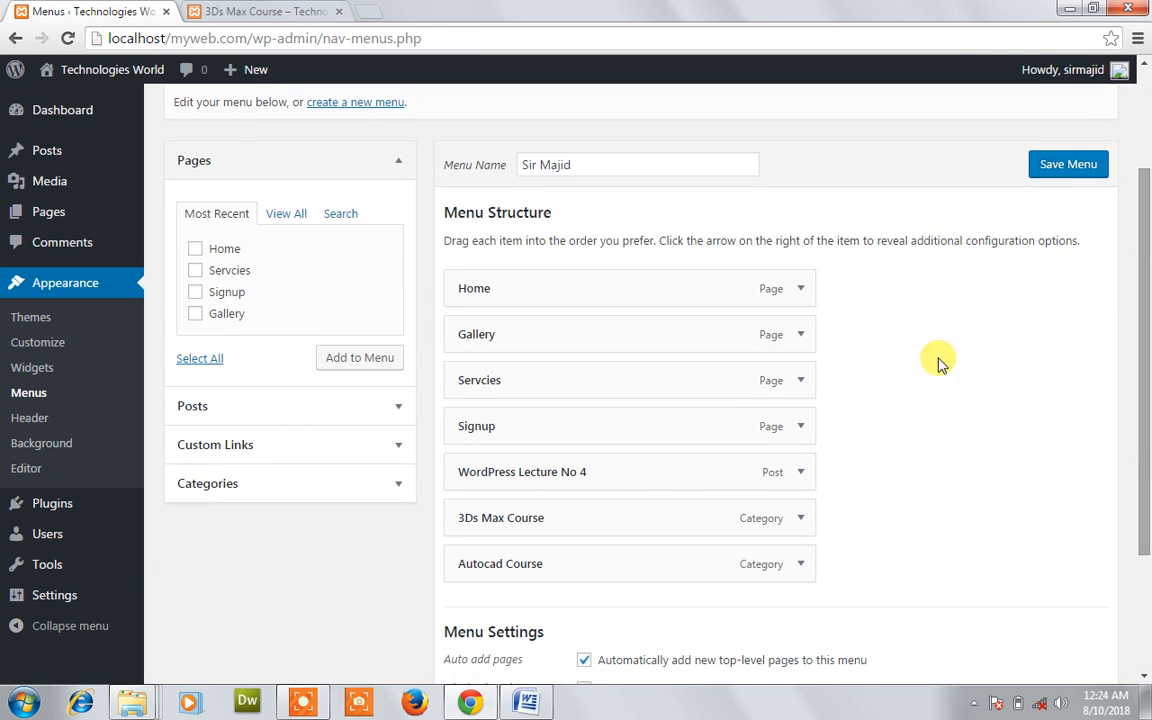
{"action": "left_click_drag", "start_coordinate": [1146, 393], "coordinate": [1142, 579]}
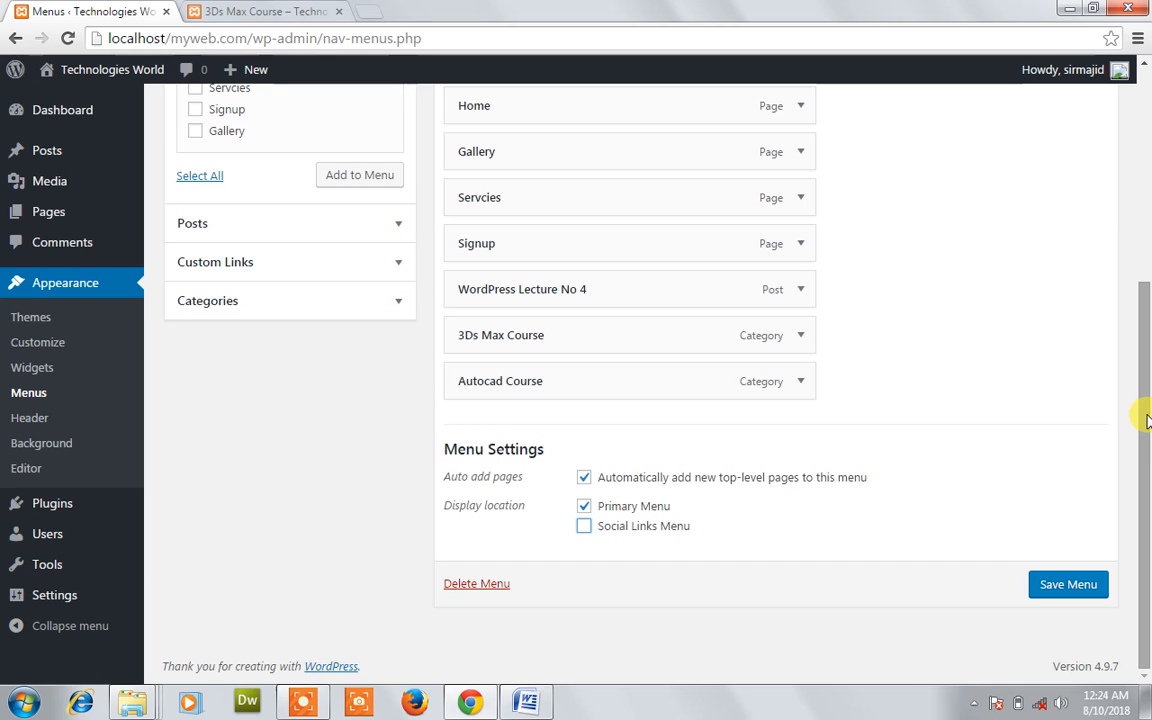
{"action": "left_click", "coordinate": [1069, 596]}
Reload the 3Ds Max Course page again and check the footer and header navigation with the social links location disabled
{"action": "left_click", "coordinate": [301, 12]}
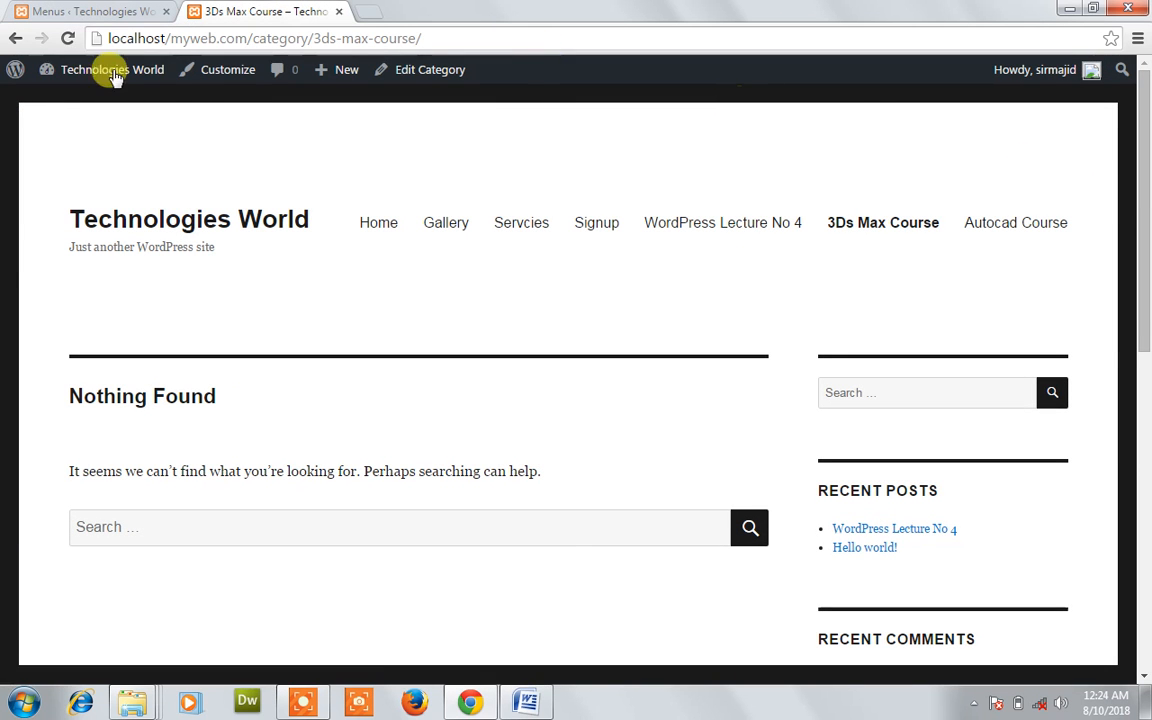
{"action": "left_click", "coordinate": [68, 38]}
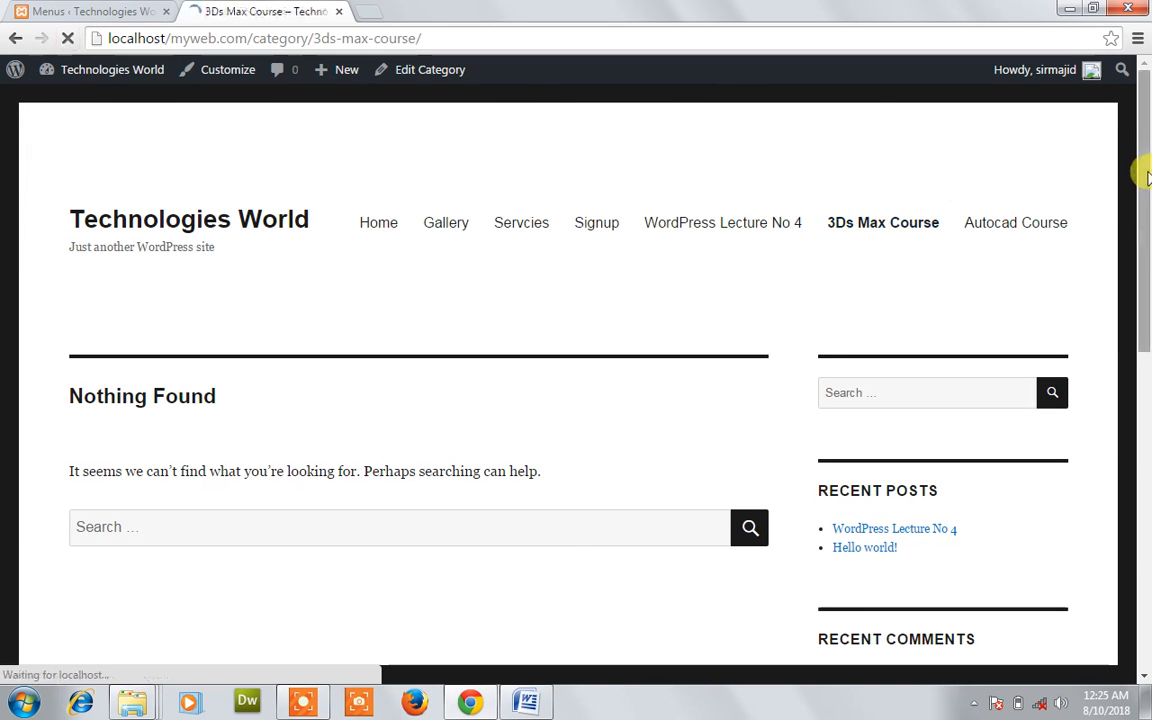
{"action": "left_click_drag", "start_coordinate": [1142, 172], "coordinate": [1142, 550]}
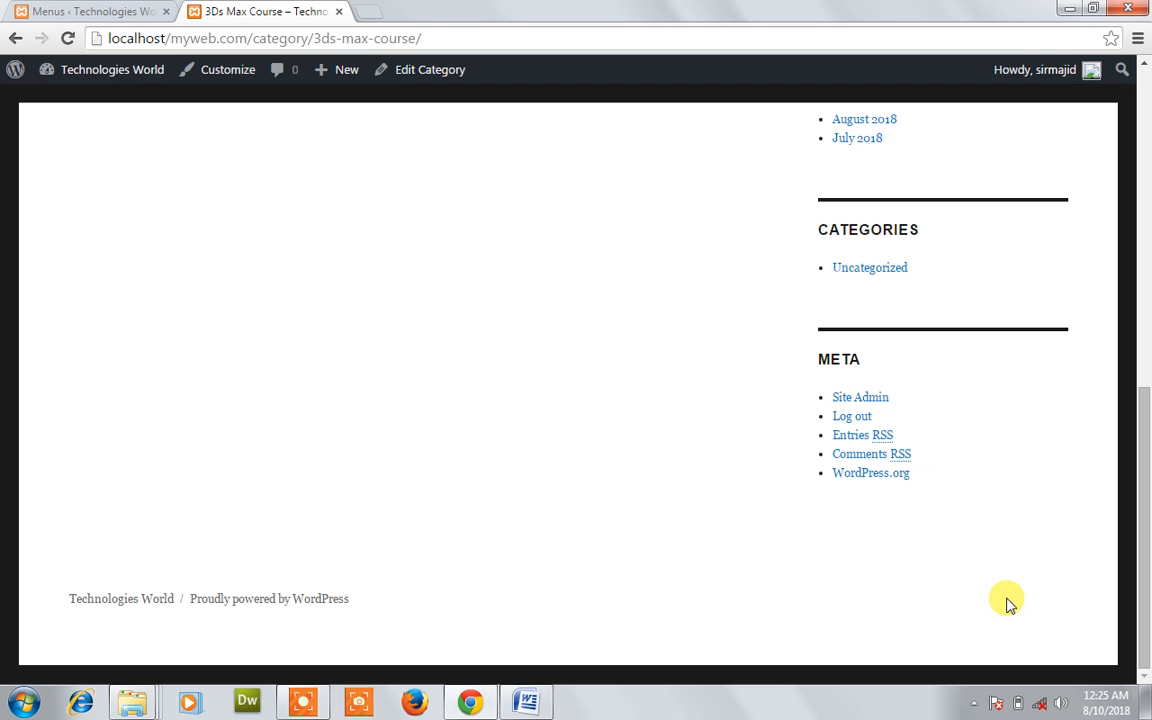
{"action": "left_click_drag", "start_coordinate": [1144, 568], "coordinate": [1134, 180]}
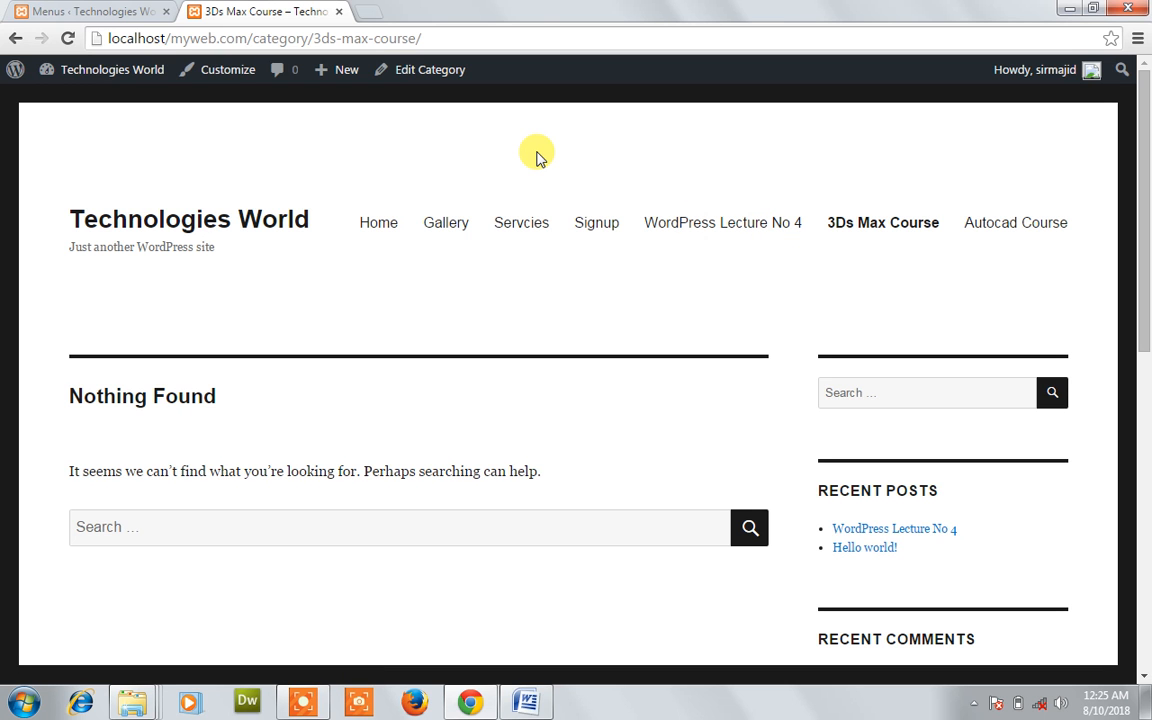
Add a custom link with the text My Profile and the URL #1 to the menu, and save the menu
{"action": "left_click", "coordinate": [120, 18]}
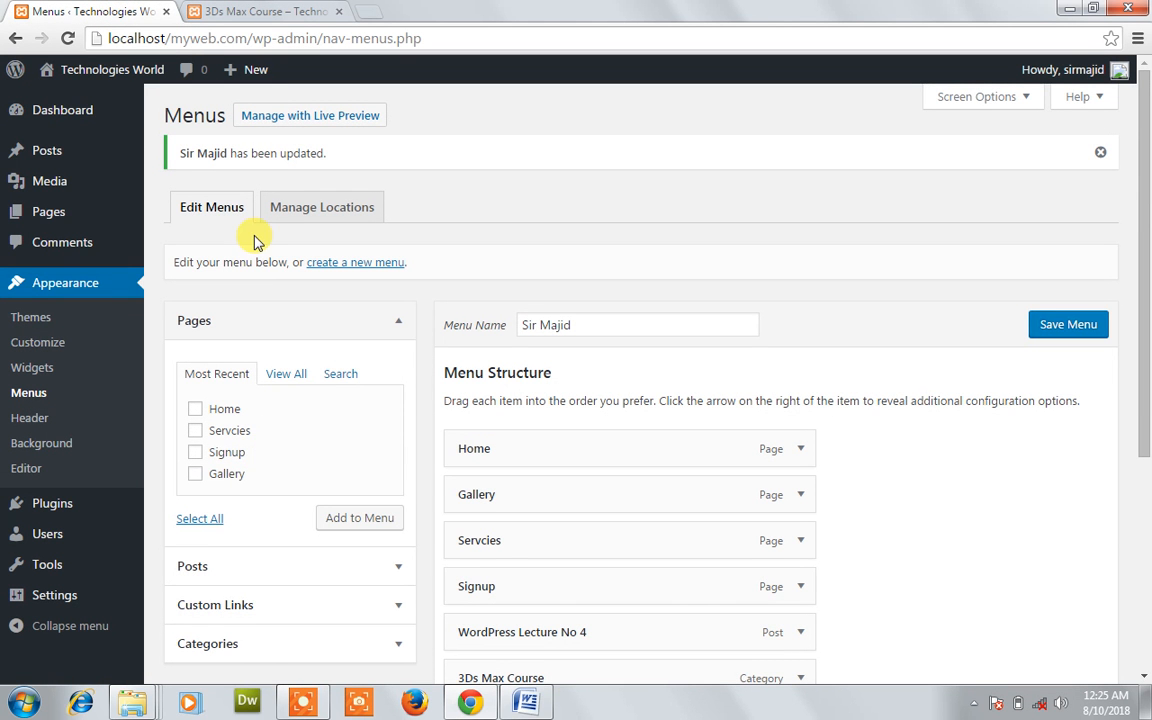
{"action": "left_click", "coordinate": [293, 621]}
{"action": "left_click", "coordinate": [301, 497]}
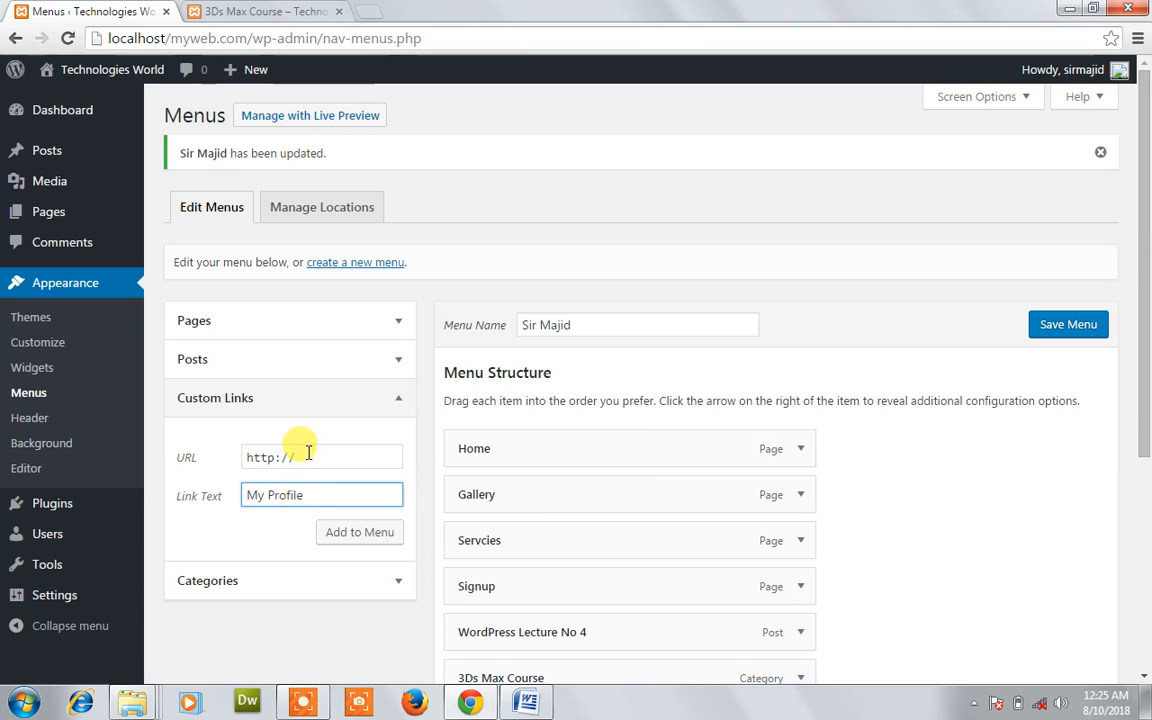
{"action": "left_click_drag", "start_coordinate": [289, 455], "coordinate": [310, 447]}
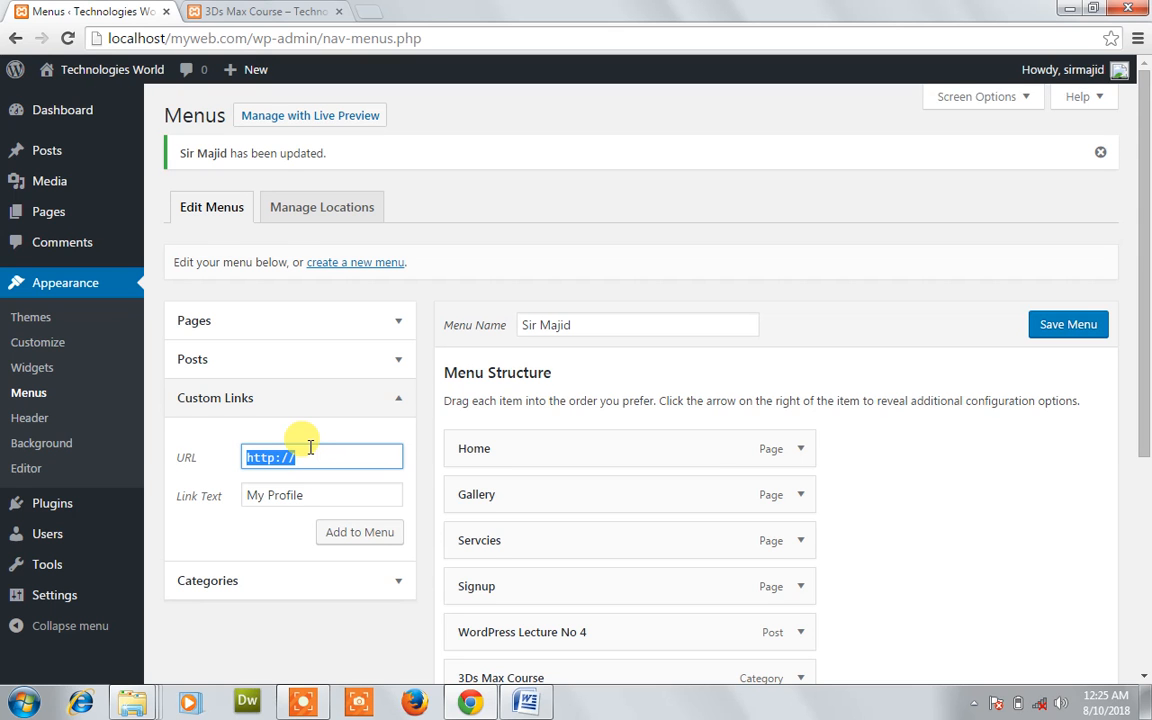
{"action": "type", "text": "#1"}
{"action": "left_click", "coordinate": [378, 534]}
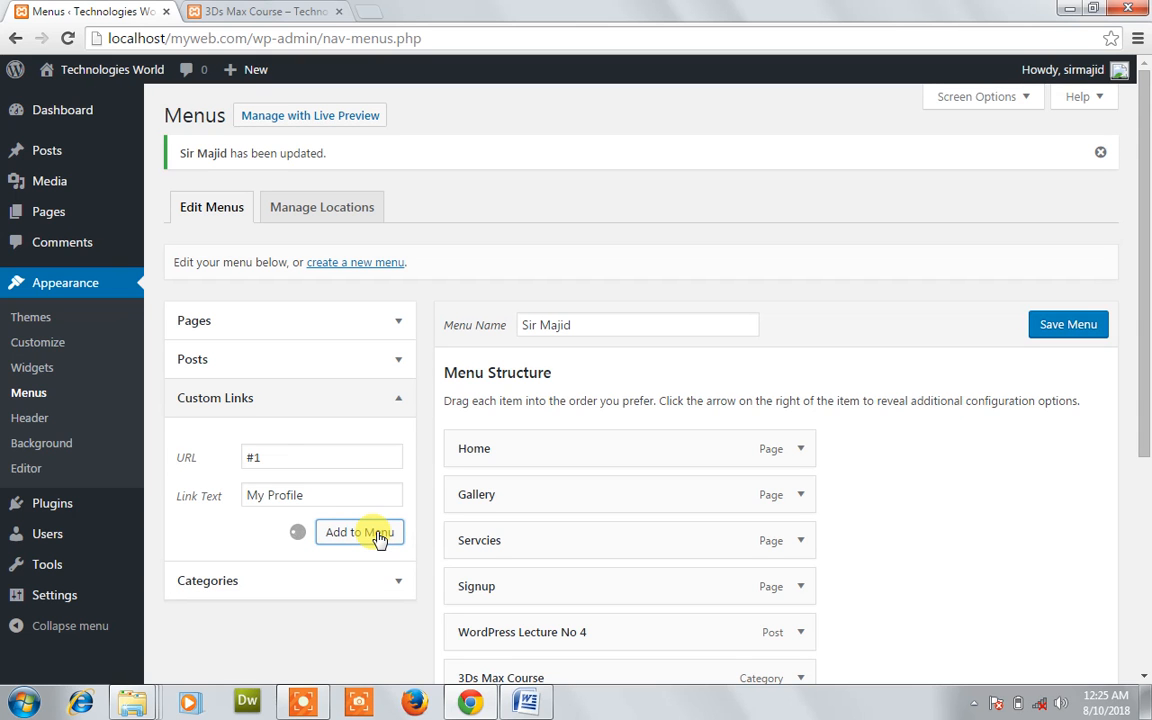
{"action": "left_click", "coordinate": [1060, 330]}
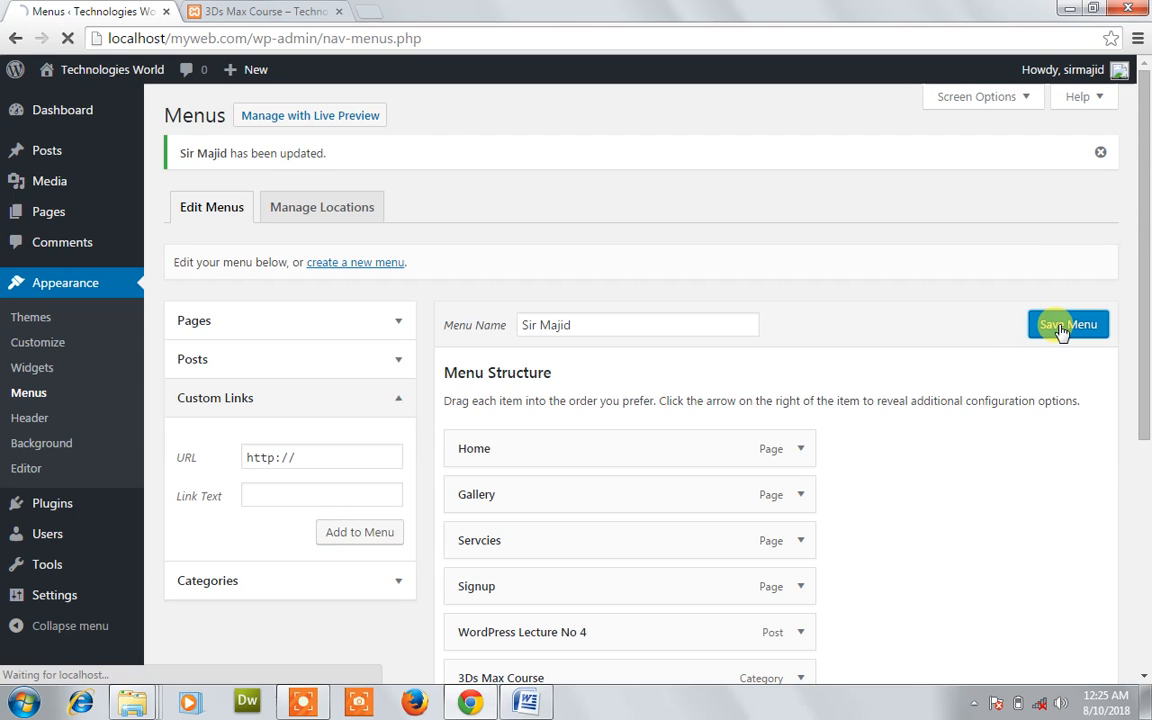
Reload the 3Ds Max Course page and test the My Profile link in the site navigation
{"action": "left_click", "coordinate": [290, 14]}
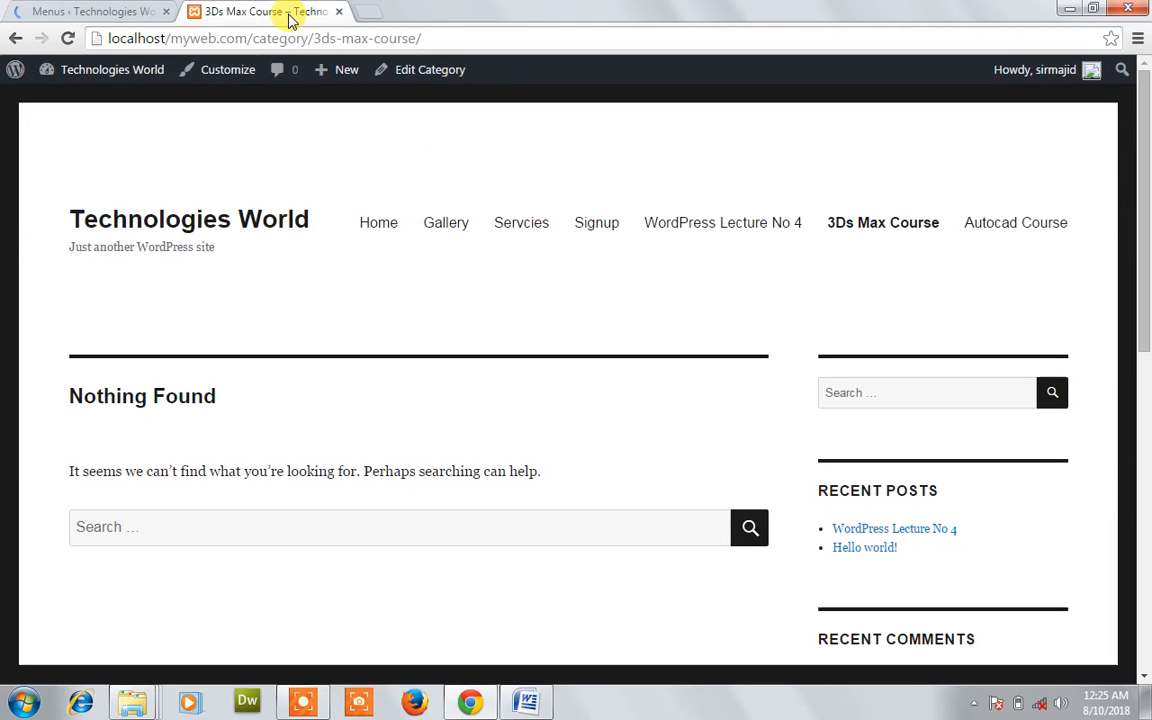
{"action": "left_click", "coordinate": [65, 38]}
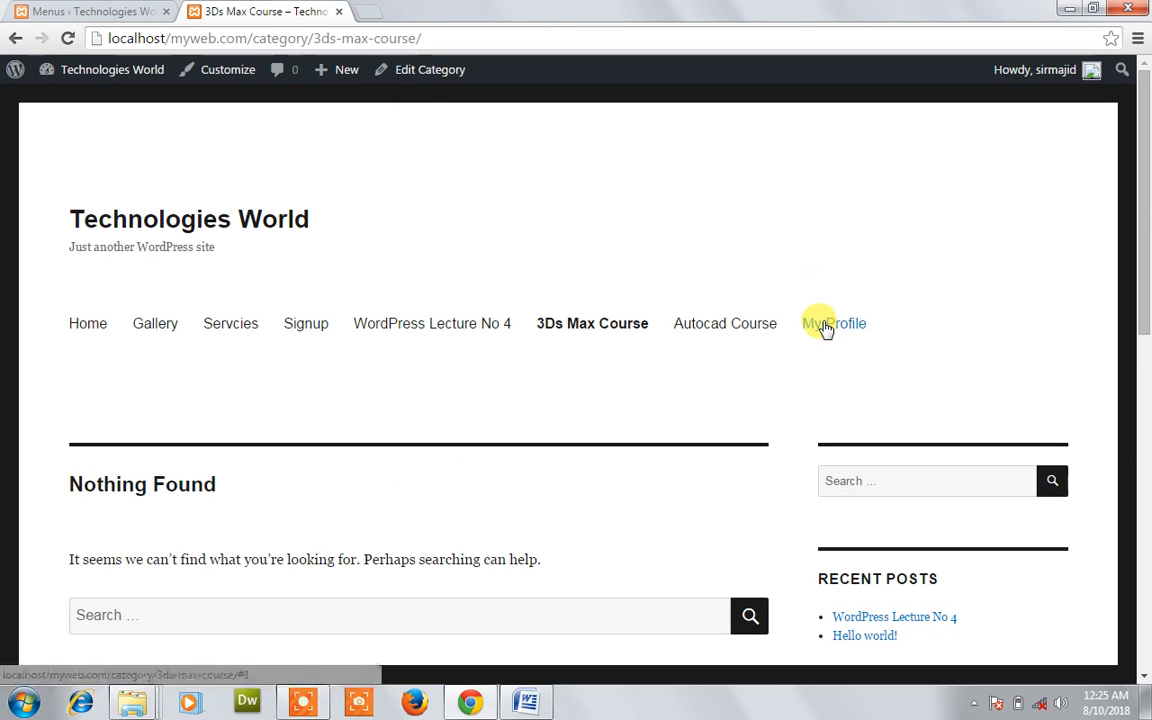
{"action": "left_click", "coordinate": [825, 328]}
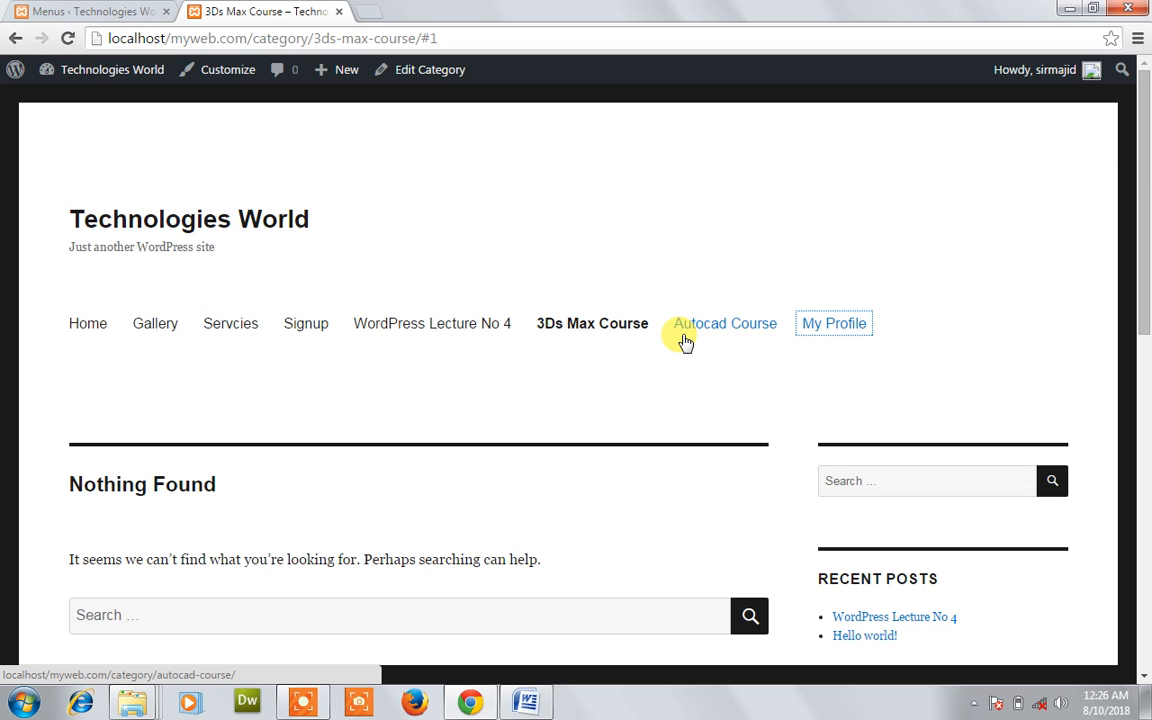
Nest WordPress Lecture No 4 and 3Ds Max Course as sub items under Signup in the menu structure, and save the menu
{"action": "left_click", "coordinate": [101, 13]}
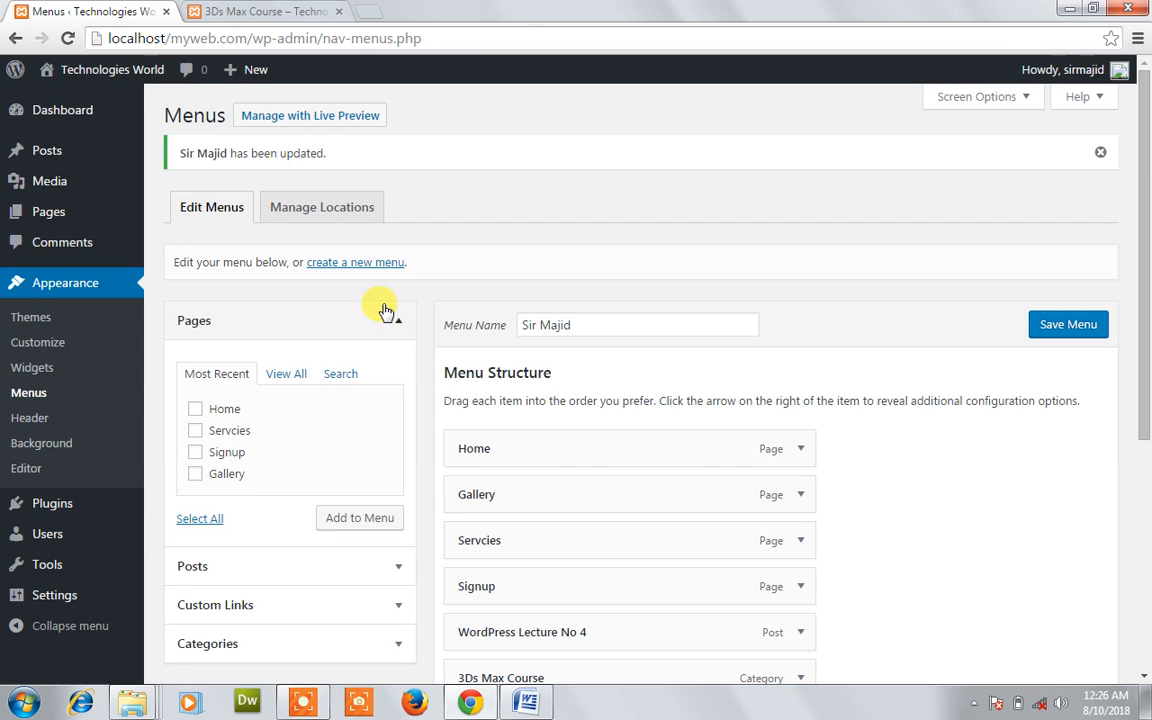
{"action": "left_click_drag", "start_coordinate": [1147, 175], "coordinate": [1147, 367]}
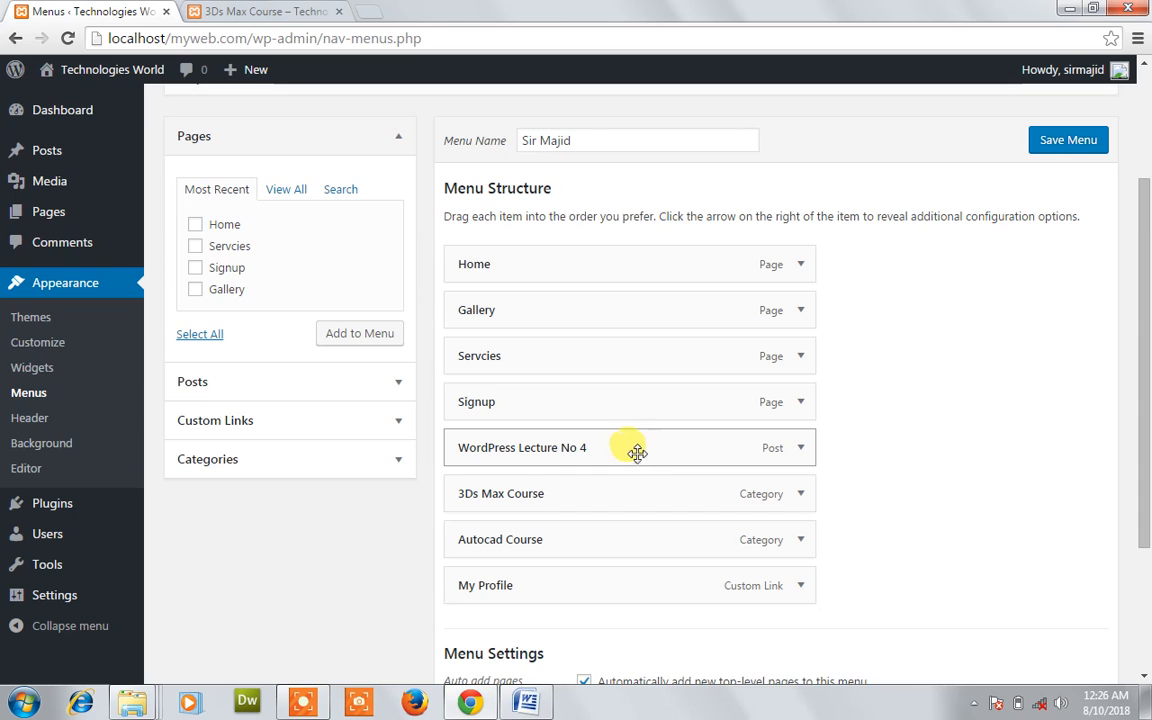
{"action": "left_click_drag", "start_coordinate": [637, 453], "coordinate": [667, 483]}
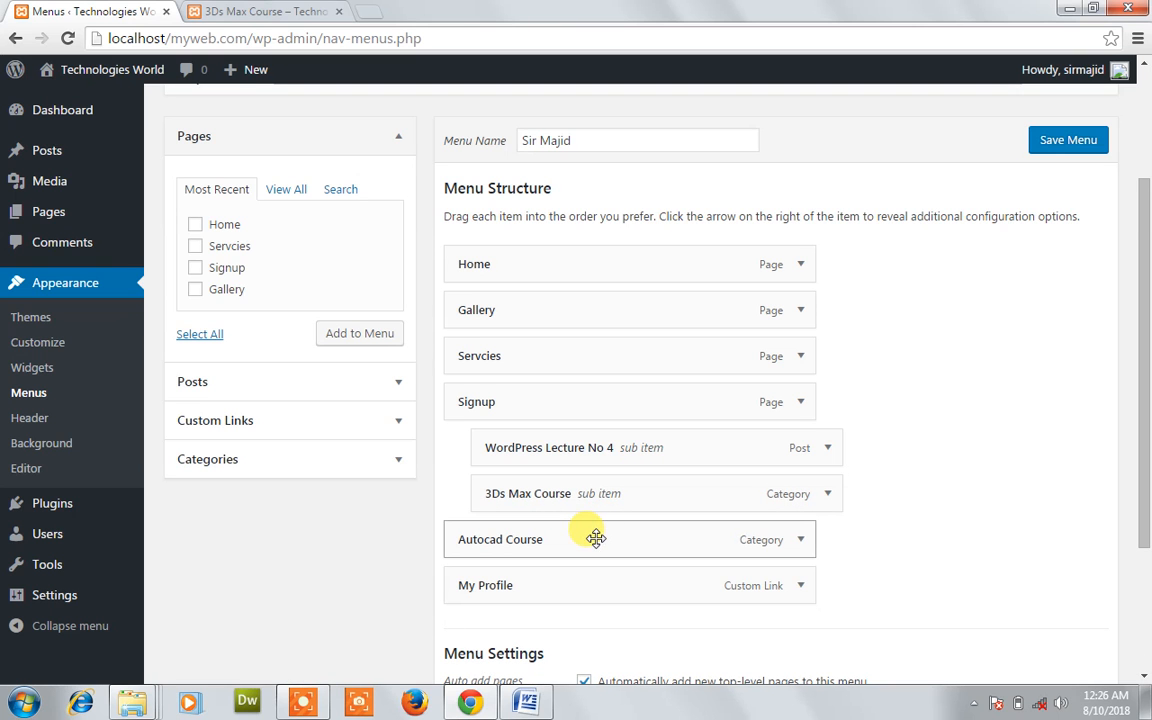
{"action": "left_click", "coordinate": [1068, 141]}
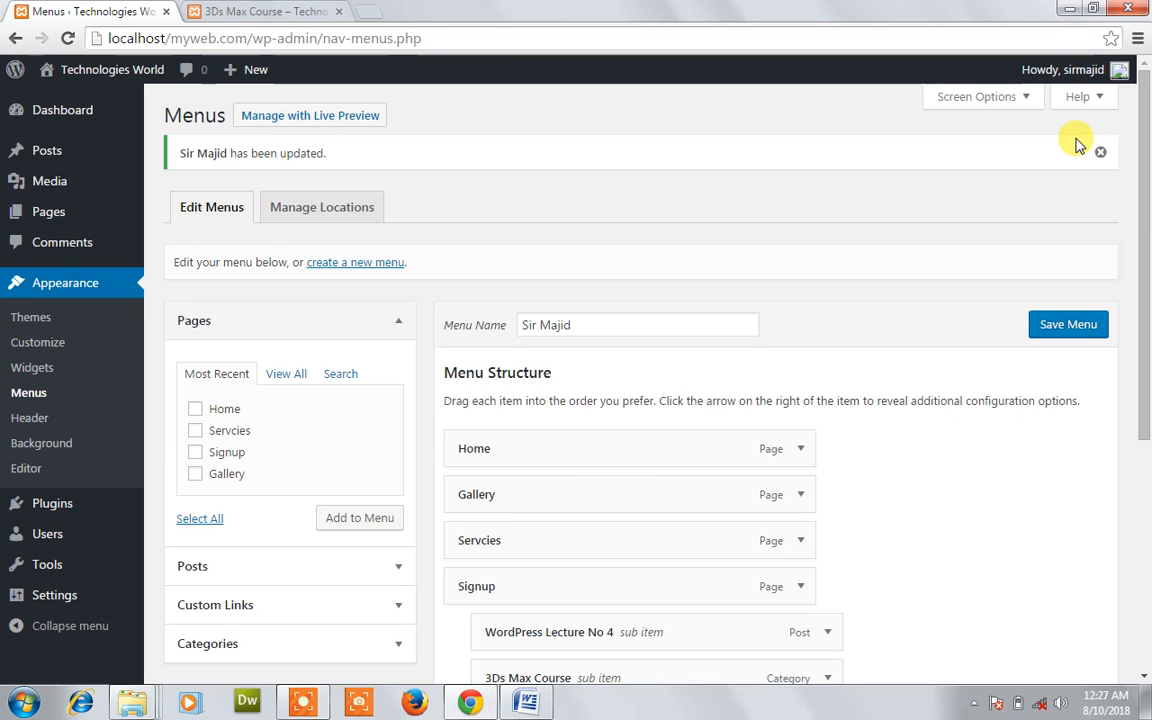
Close the browser tab showing the outdated 3Ds Max Course page
{"action": "left_click", "coordinate": [252, 12]}
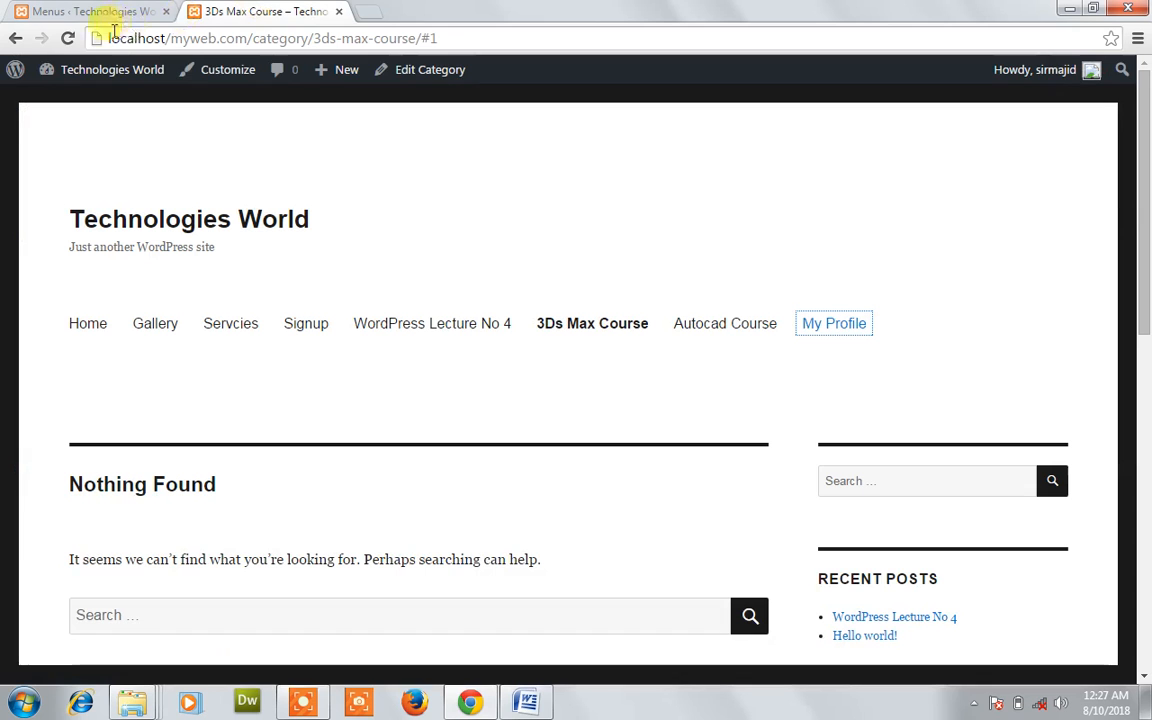
{"action": "mouse_move", "coordinate": [140, 72]}
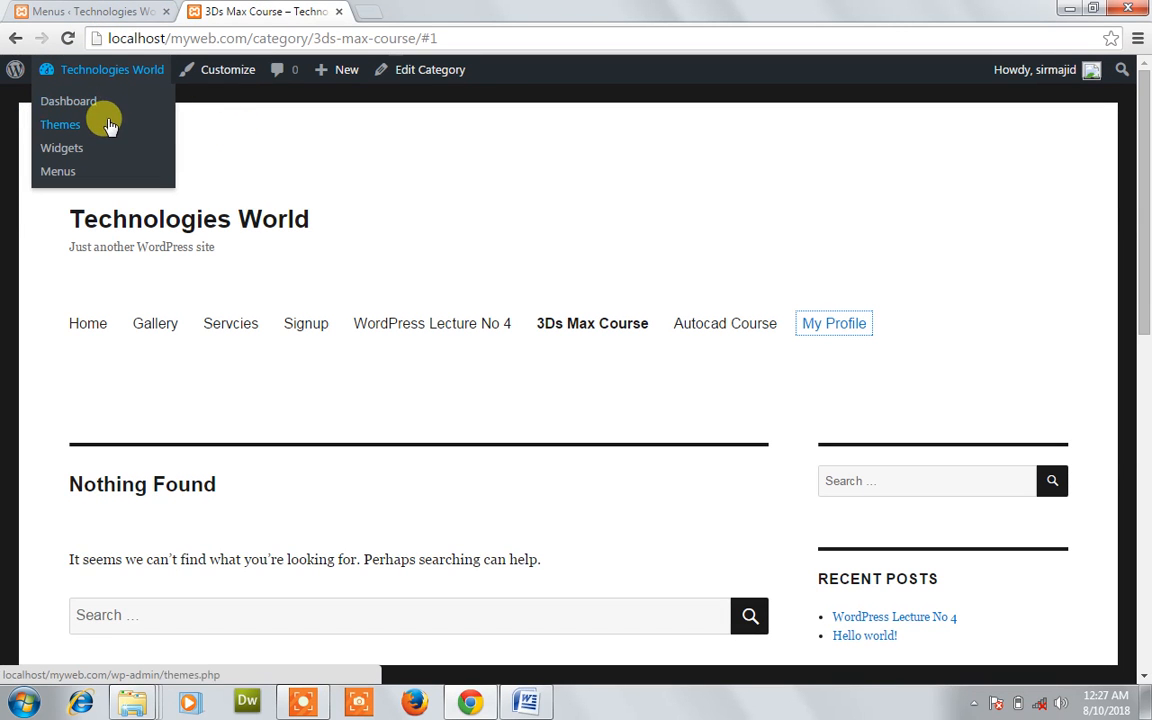
{"action": "mouse_move", "coordinate": [18, 64]}
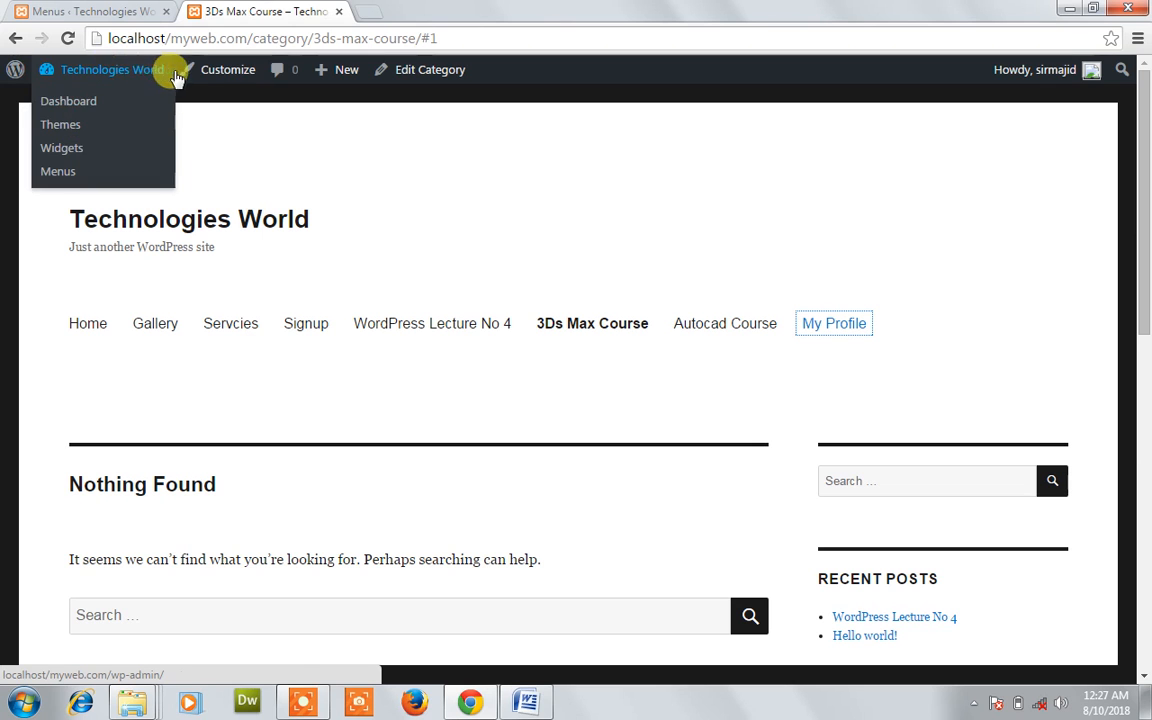
{"action": "left_click", "coordinate": [319, 38]}
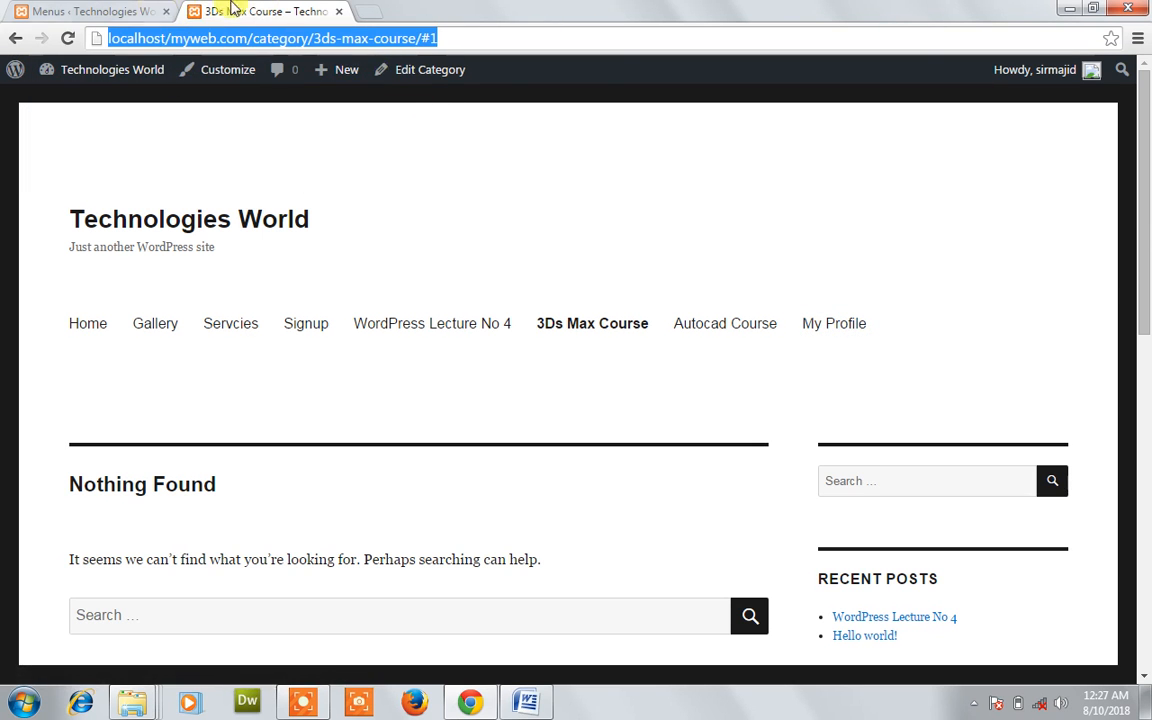
{"action": "left_click", "coordinate": [342, 12]}
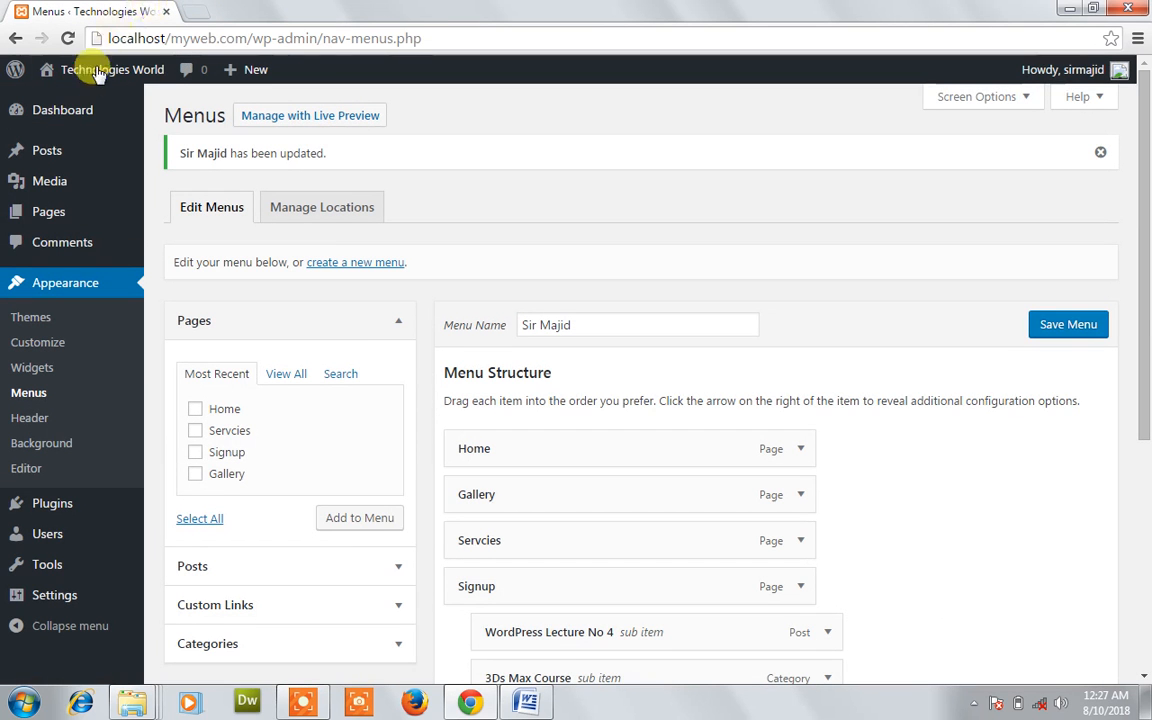
Open the Technologies World site's home page in a new browser tab and check the sub items under Signup
{"action": "right_click", "coordinate": [72, 99]}
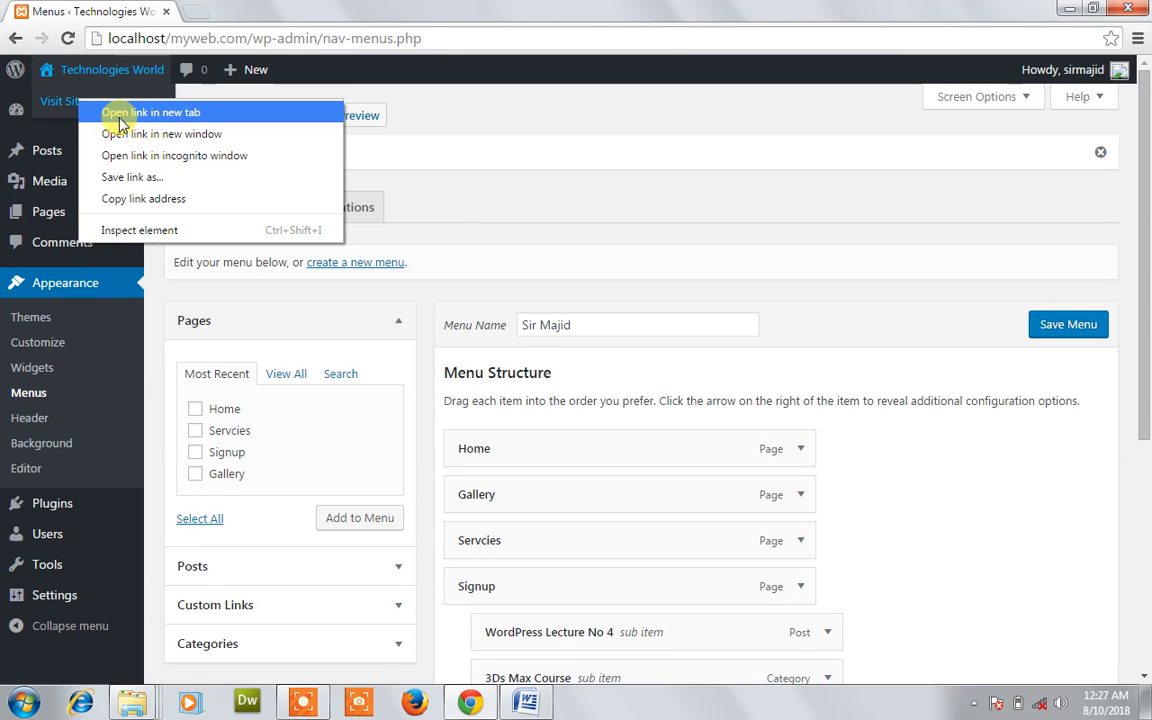
{"action": "left_click", "coordinate": [110, 111]}
{"action": "left_click", "coordinate": [248, 12]}
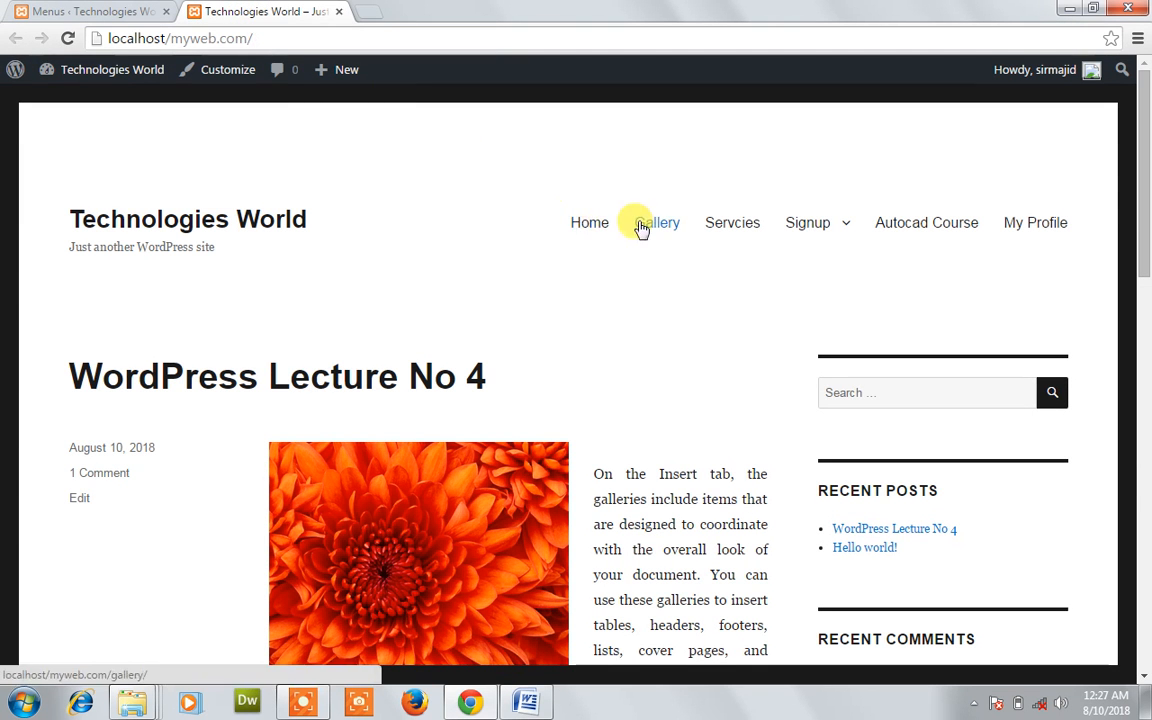
{"action": "mouse_move", "coordinate": [798, 225]}
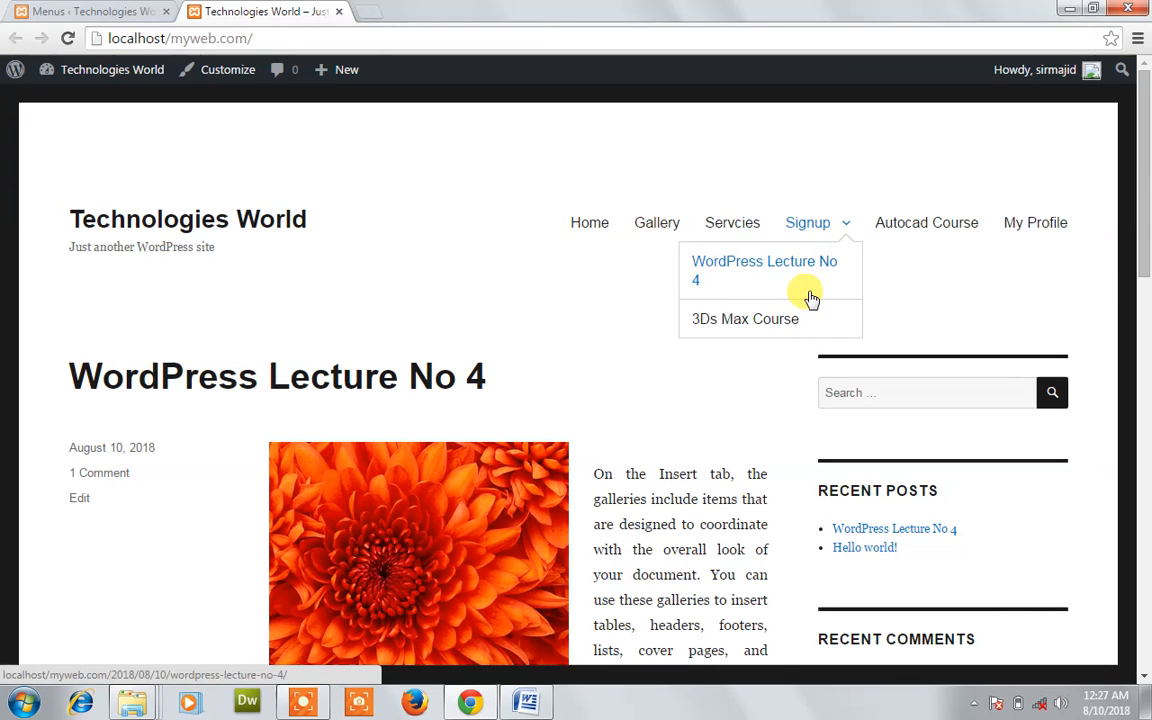
Rearrange the menu so WordPress Lecture No 4, 3Ds Max Course and Autocad Course are sub items under Servcies, above Signup, and save it
{"action": "left_click", "coordinate": [103, 10]}
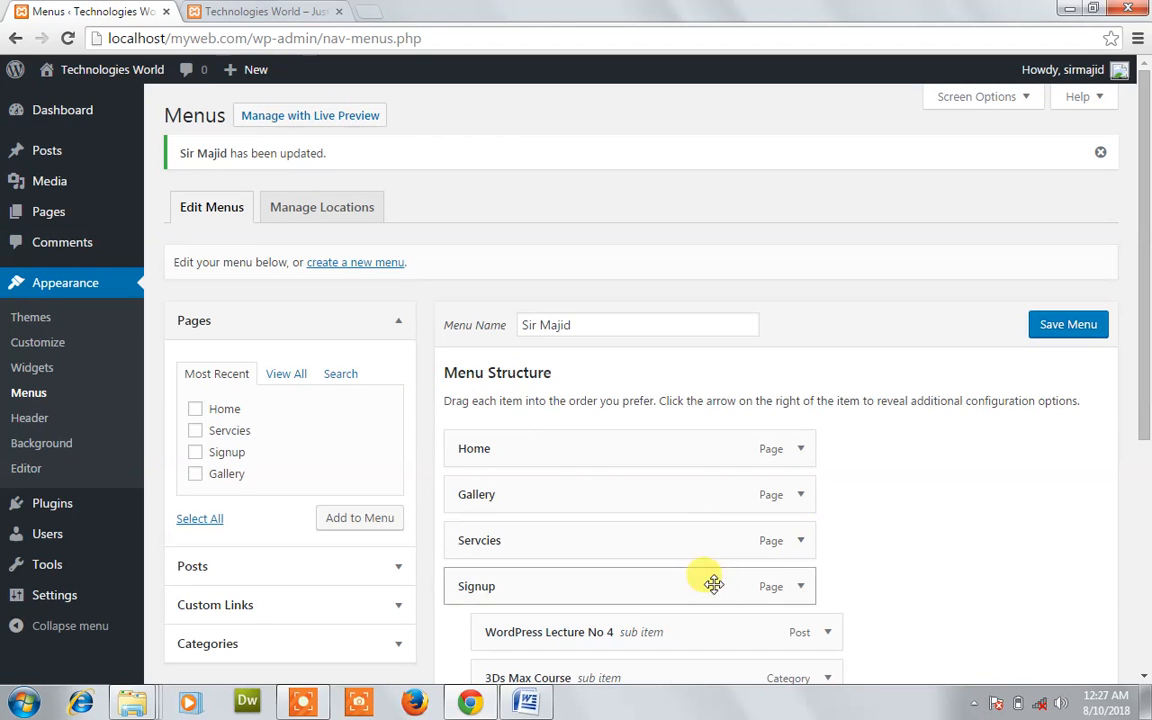
{"action": "left_click_drag", "start_coordinate": [1142, 399], "coordinate": [1146, 451]}
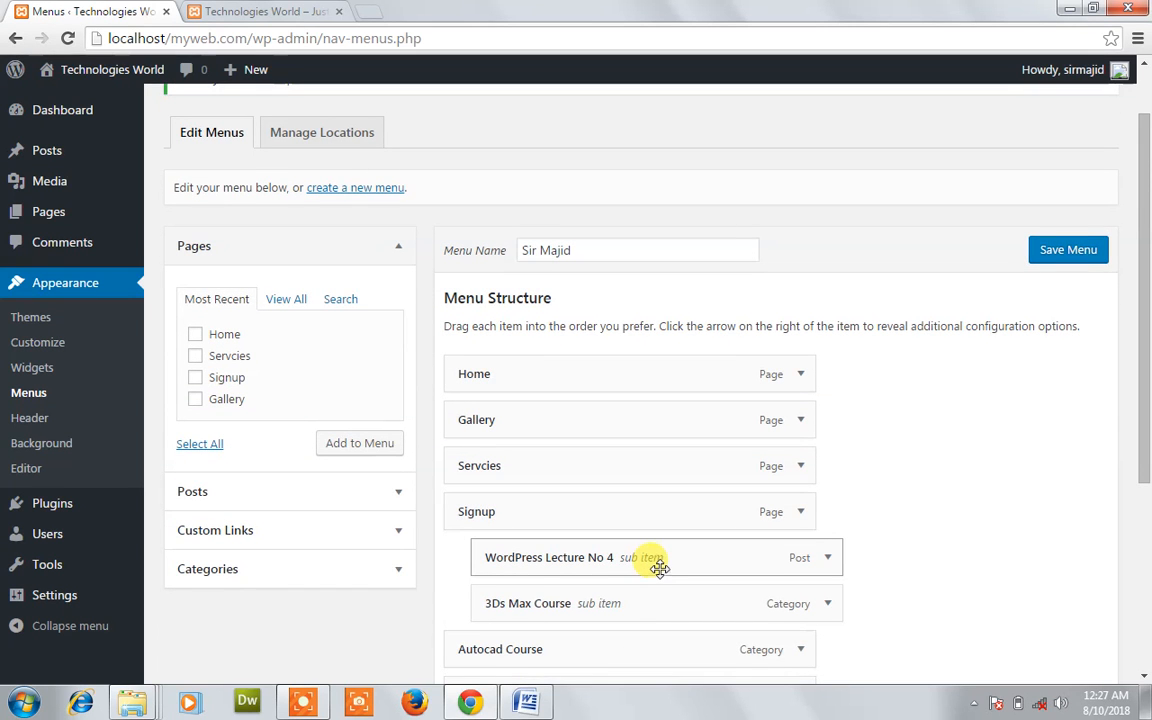
{"action": "mouse_move", "coordinate": [659, 567]}
{"action": "left_mouse_down"}
{"action": "mouse_move", "coordinate": [661, 504]}
{"action": "mouse_move", "coordinate": [661, 555]}
{"action": "mouse_move", "coordinate": [656, 541]}
{"action": "mouse_move", "coordinate": [668, 548]}
{"action": "mouse_move", "coordinate": [648, 549]}
{"action": "left_mouse_up"}
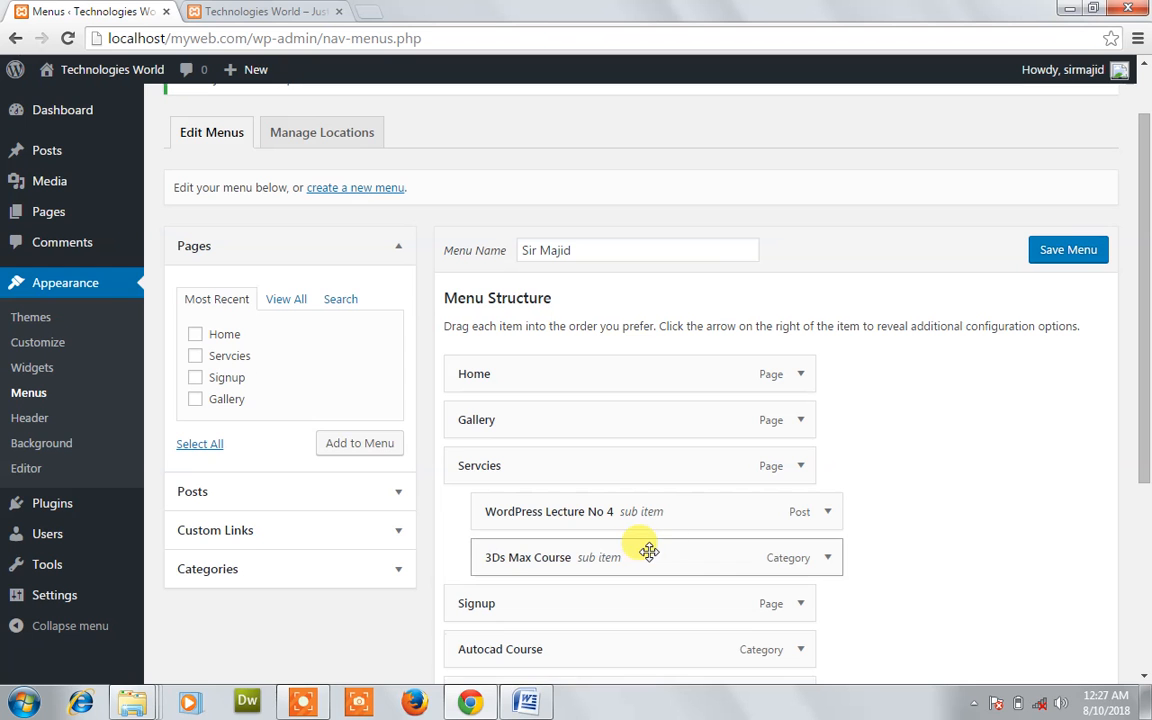
{"action": "scroll", "coordinate": [1142, 386], "scroll_direction": "down", "scroll_amount": 2}
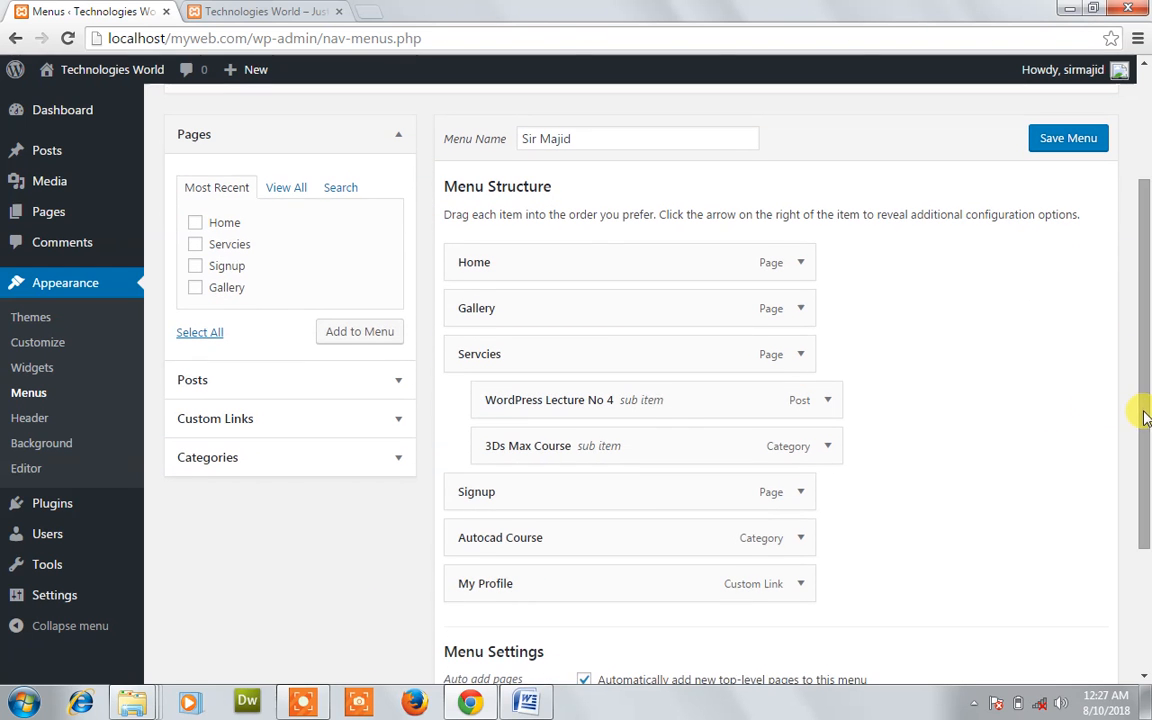
{"action": "left_click_drag", "start_coordinate": [622, 532], "coordinate": [650, 478]}
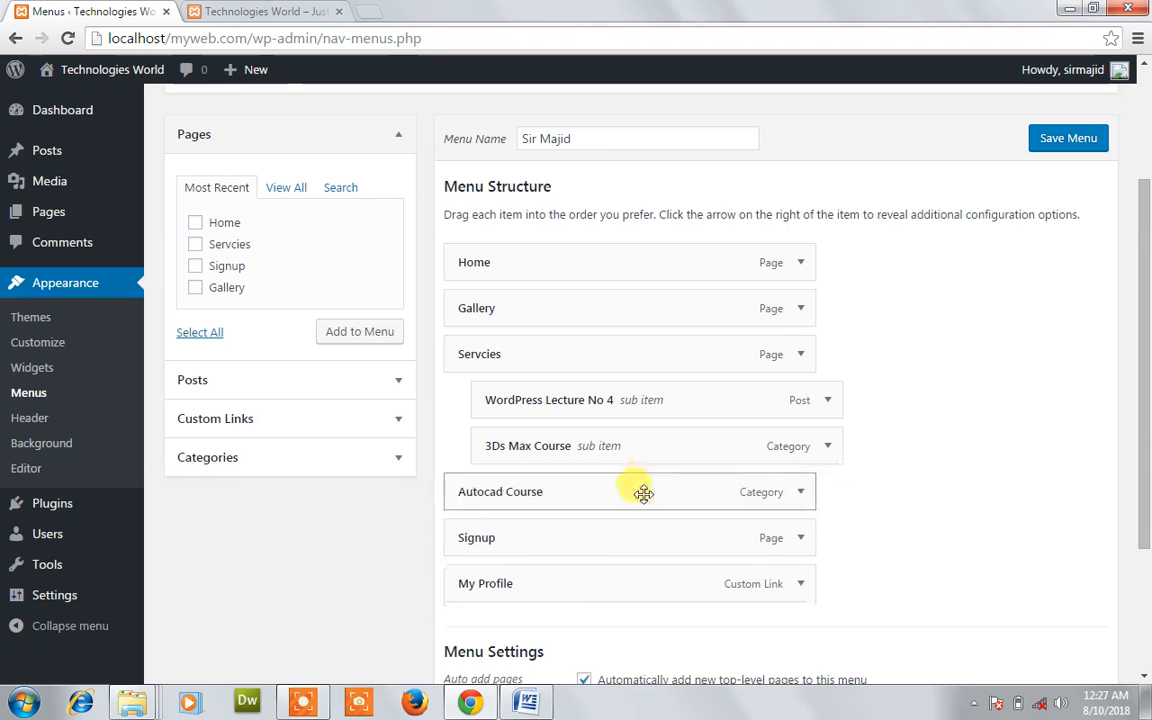
{"action": "left_click_drag", "start_coordinate": [586, 506], "coordinate": [623, 500]}
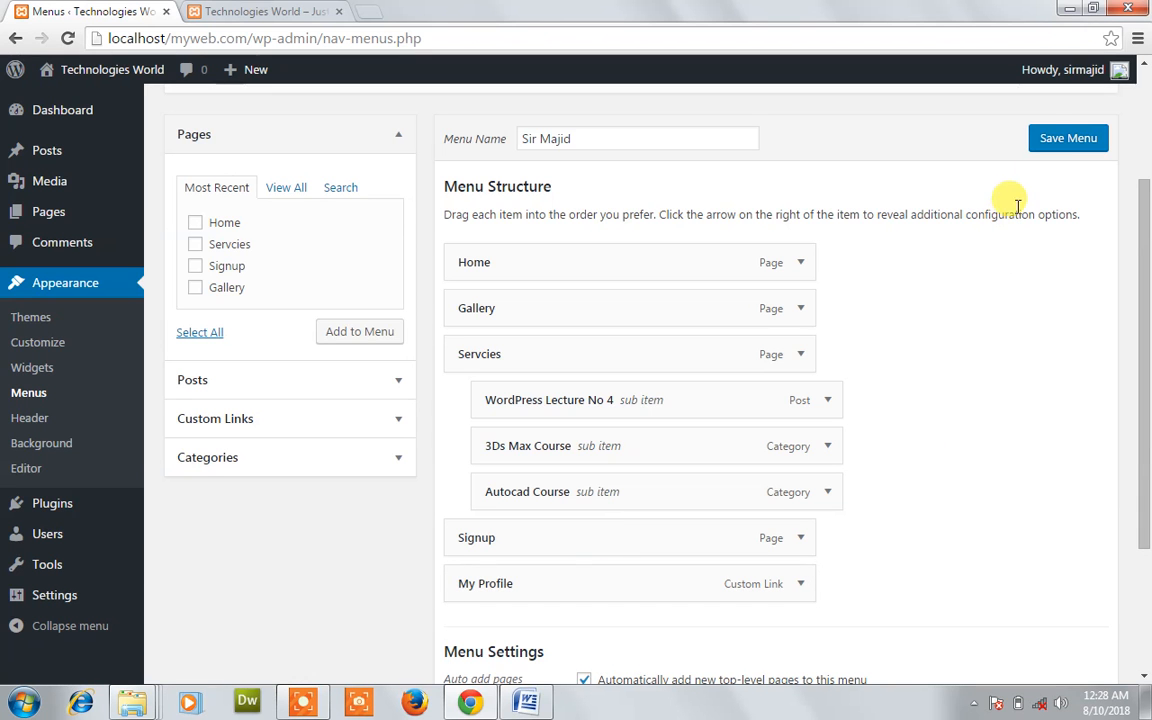
{"action": "left_click", "coordinate": [1049, 141]}
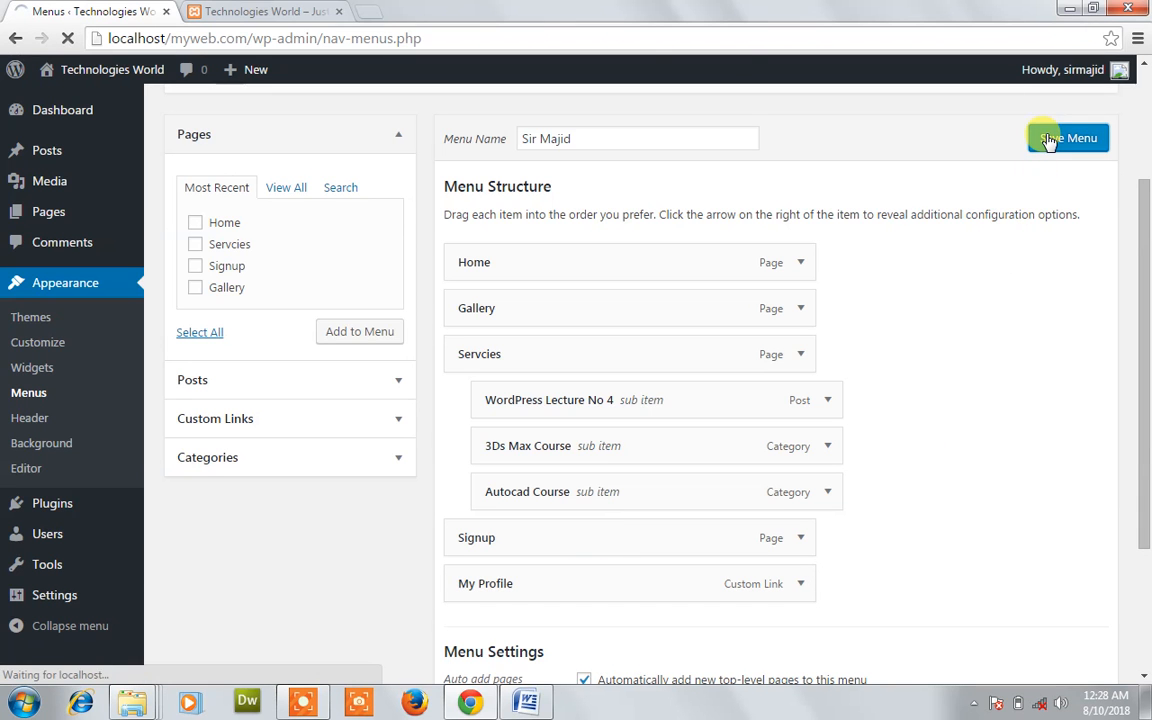
Reload the site's home page and check the sub items under Servcies in the navigation
{"action": "left_click", "coordinate": [257, 11]}
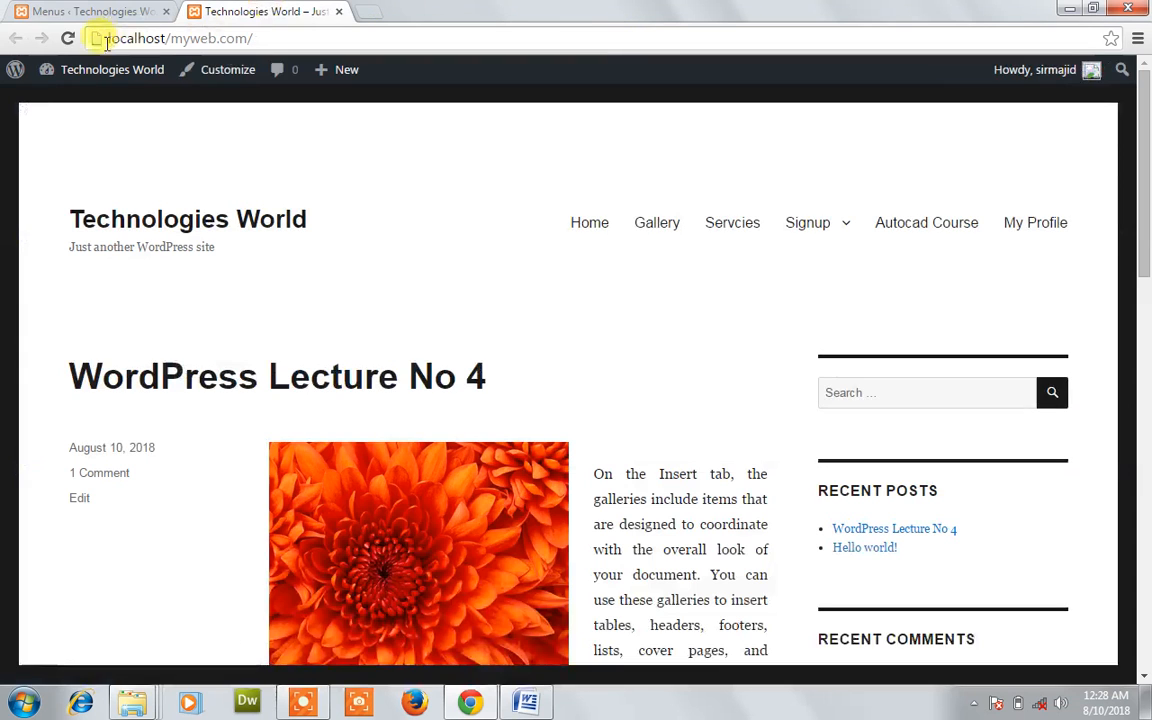
{"action": "left_click", "coordinate": [70, 38]}
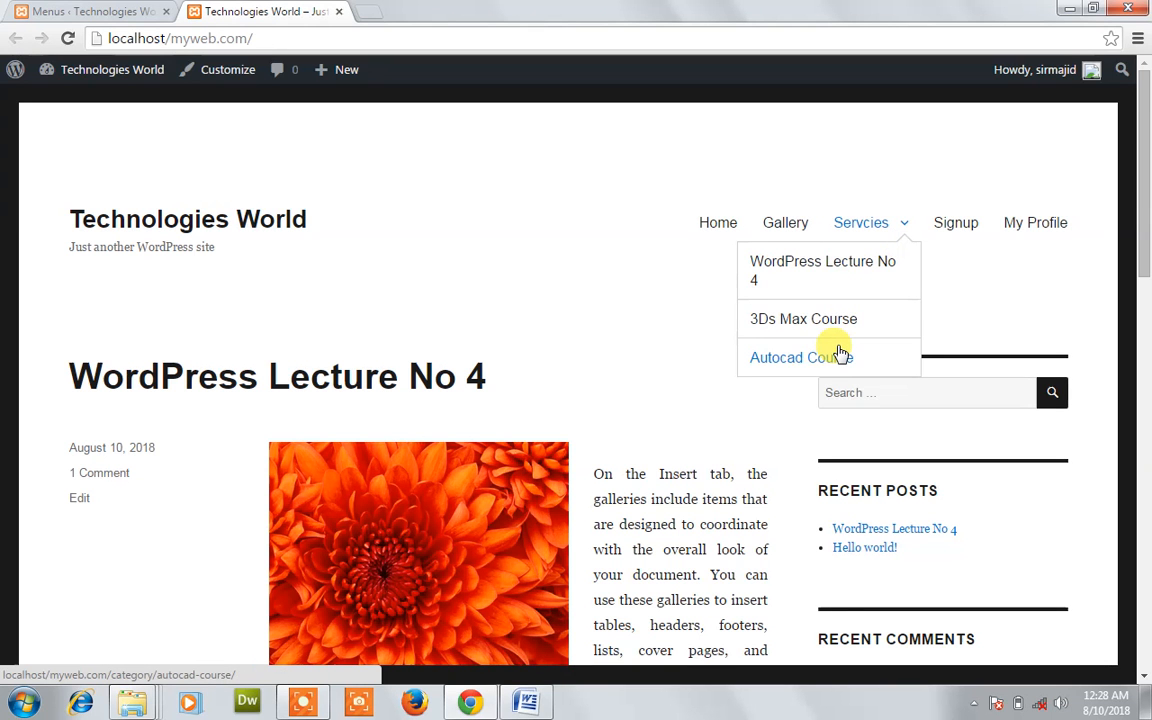
Nest WordPress Lecture No 4 as a second-level sub item under 3Ds Max Course in the menu structure, and save the menu
{"action": "left_click", "coordinate": [122, 8]}
{"action": "left_click_drag", "start_coordinate": [1145, 360], "coordinate": [1125, 410]}
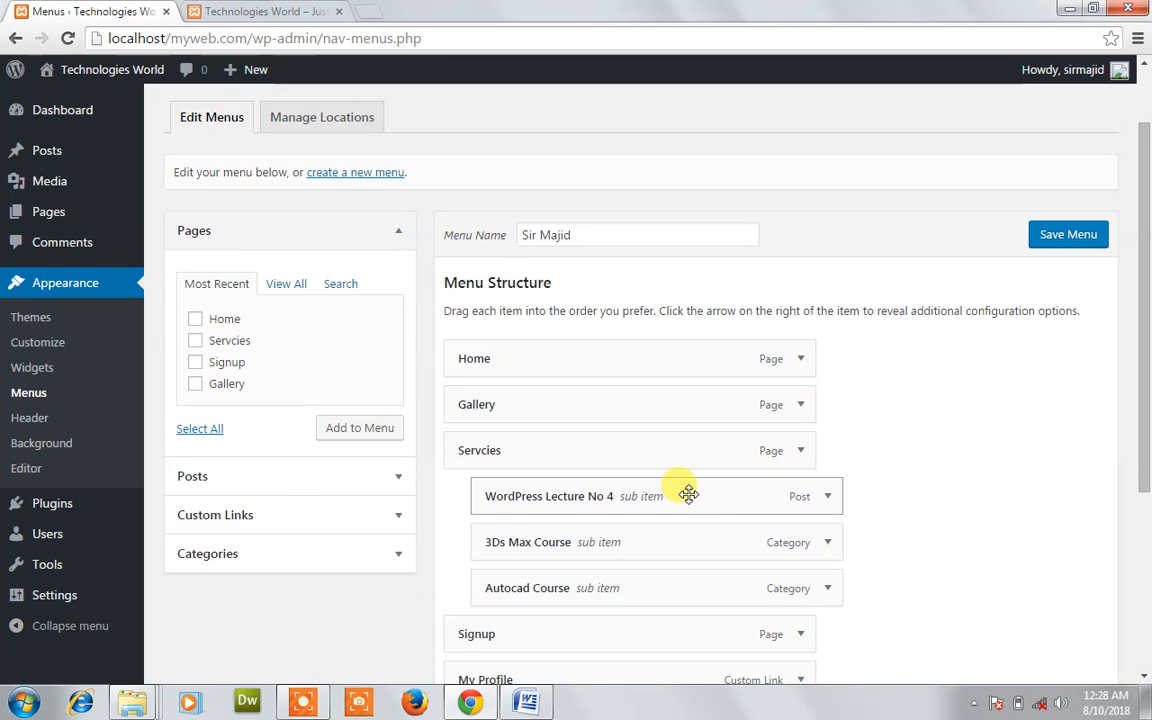
{"action": "left_click_drag", "start_coordinate": [688, 494], "coordinate": [789, 547]}
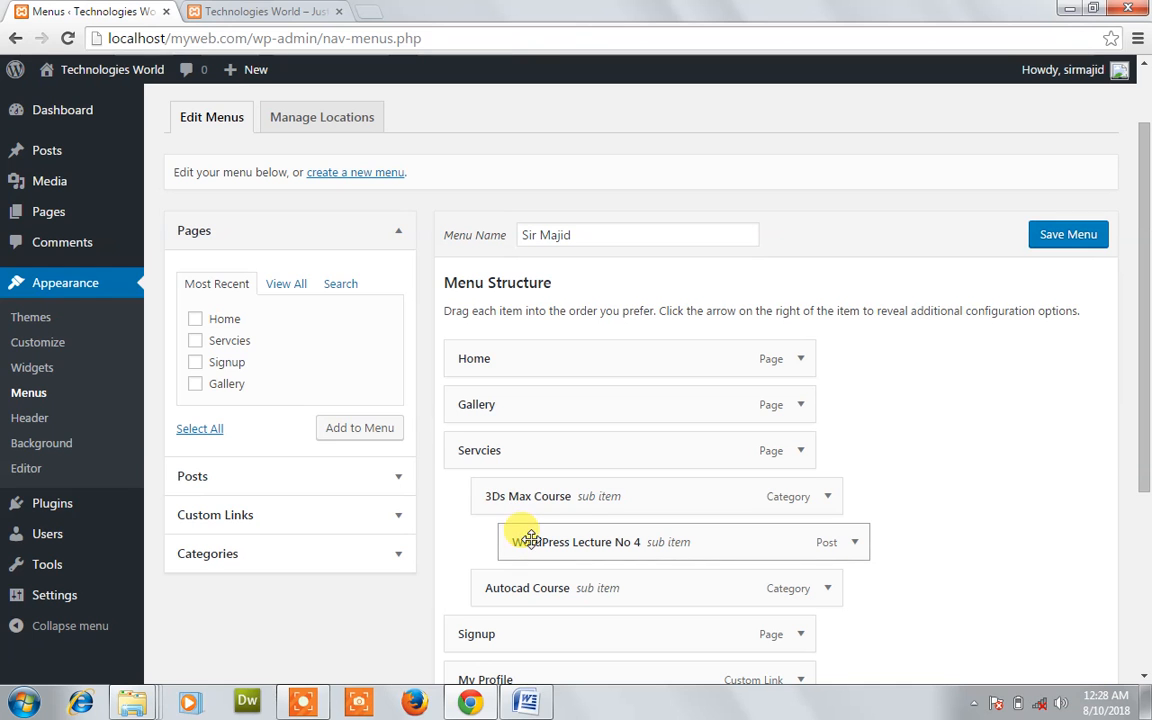
{"action": "left_click", "coordinate": [1065, 240]}
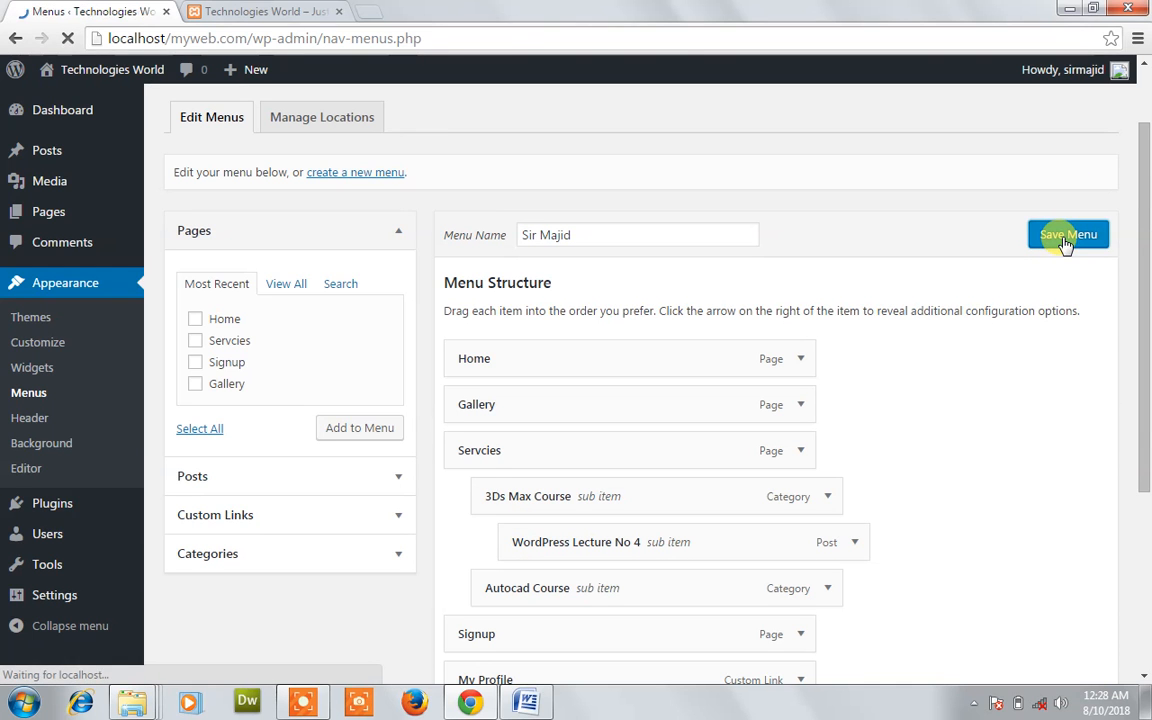
Reload the site's home page and check the second-level submenu of 3Ds Max Course under Servcies
{"action": "left_click", "coordinate": [278, 9]}
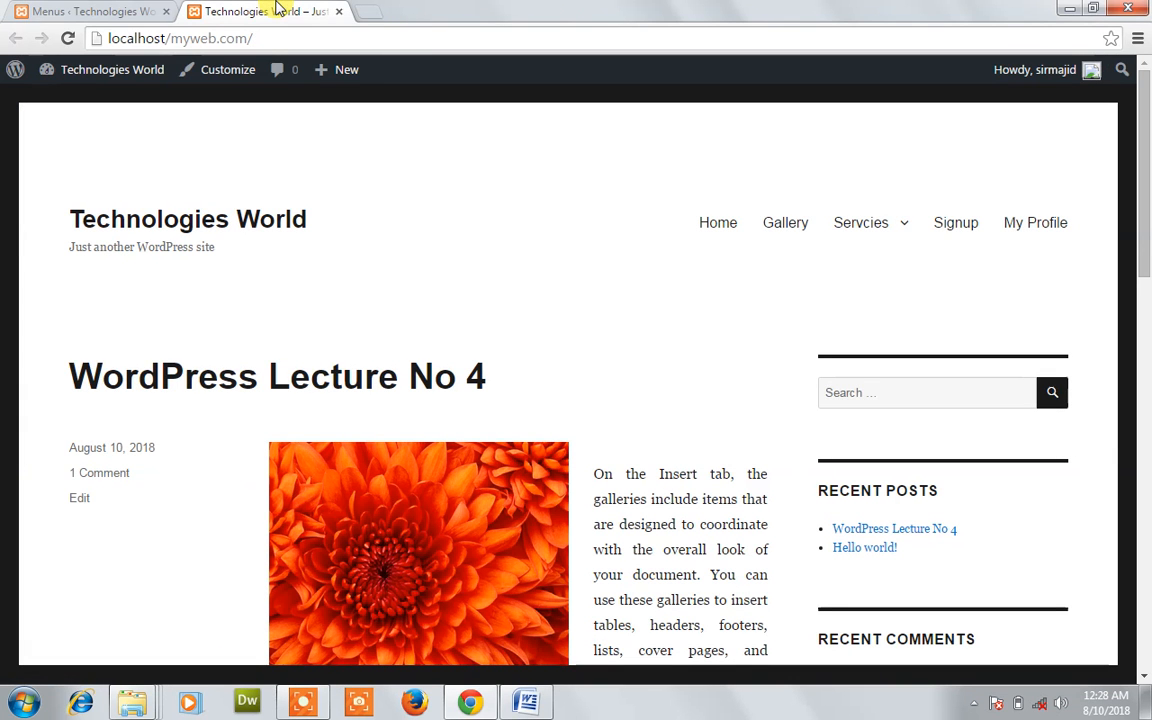
{"action": "left_click", "coordinate": [68, 38]}
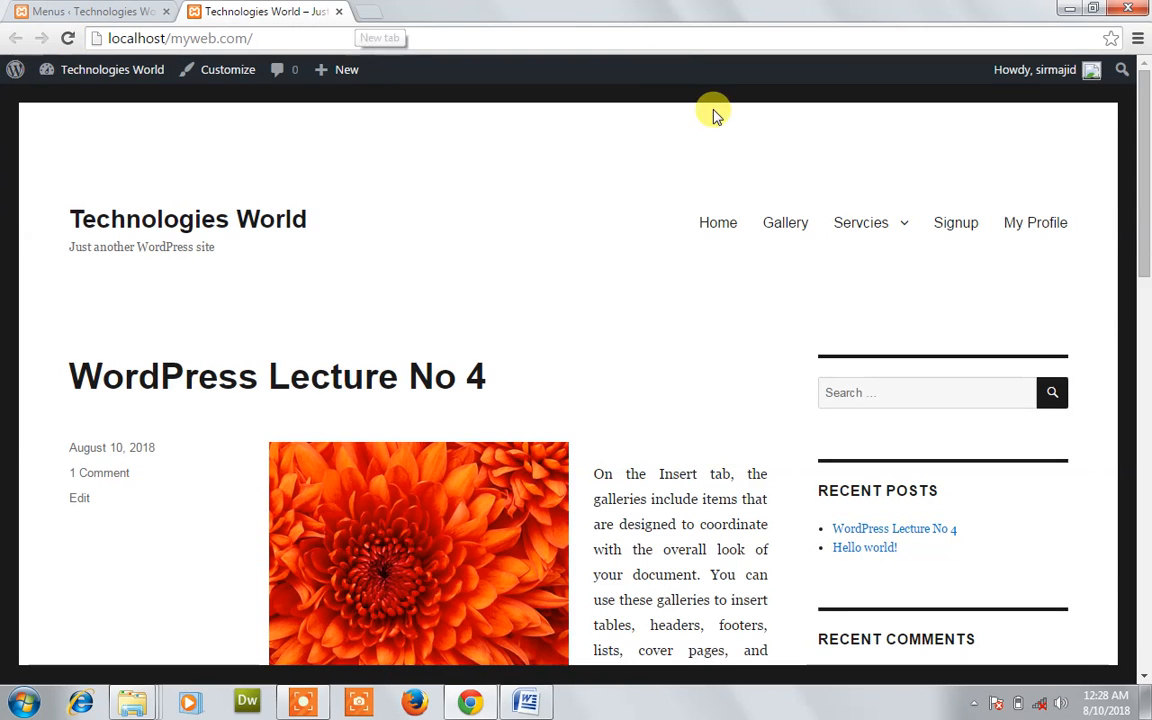
{"action": "mouse_move", "coordinate": [893, 222]}
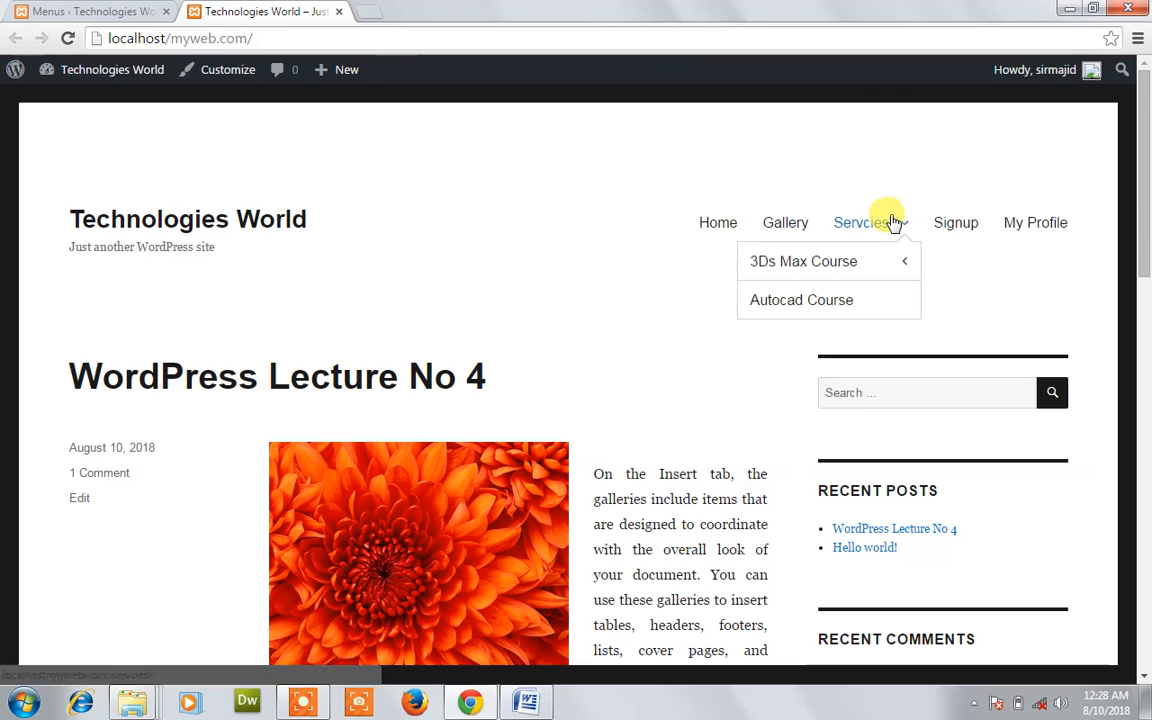
{"action": "mouse_move", "coordinate": [866, 267]}
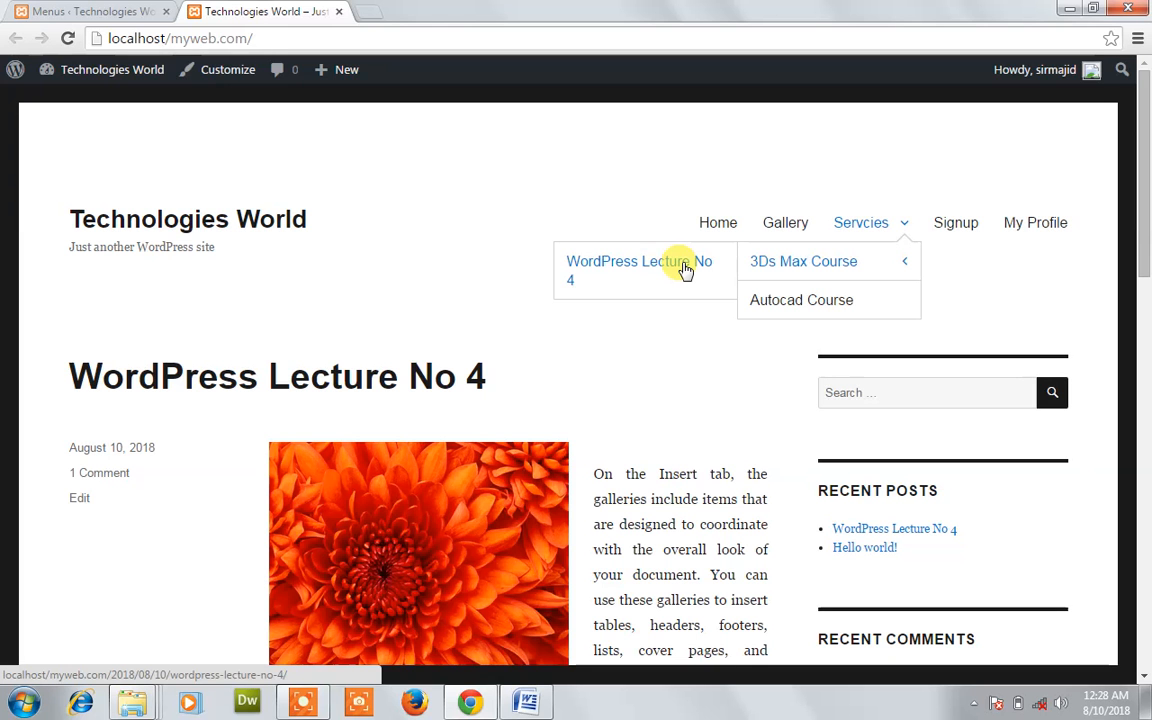
Check the Servcies submenus at 75% page zoom, restore the default zoom and return to the Menus admin page
{"action": "key", "text": "ctrl+minus"}
{"action": "key", "text": "ctrl+minus"}
{"action": "key", "text": "ctrl+minus"}
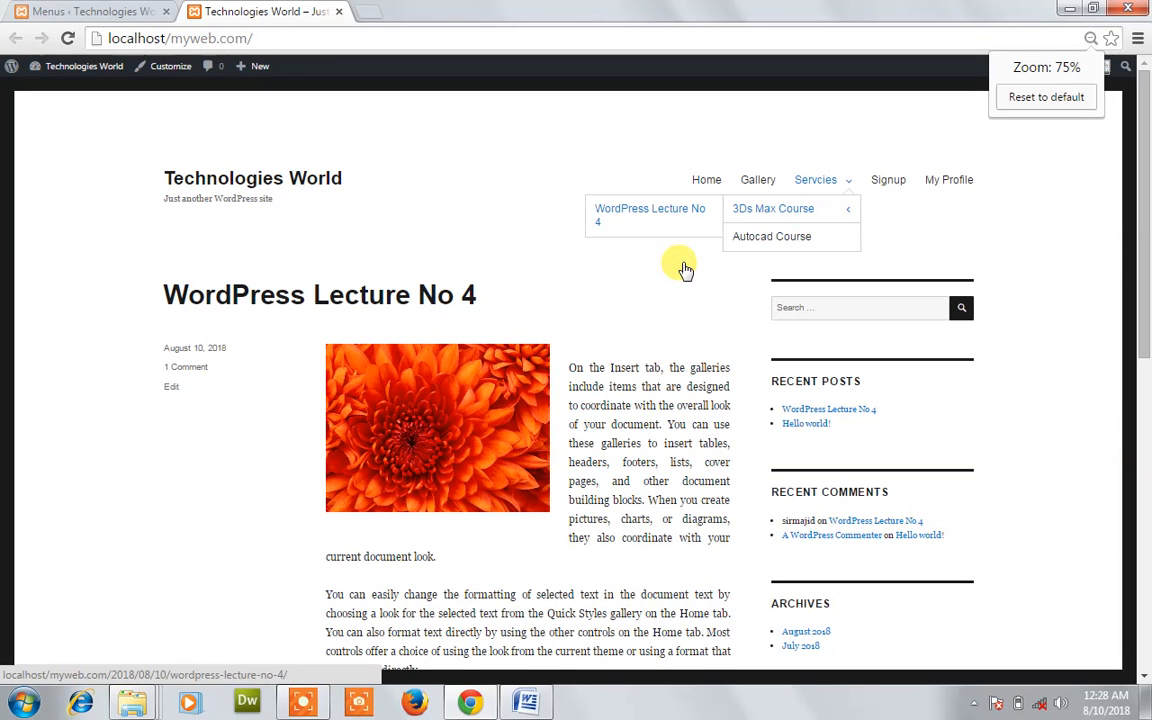
{"action": "mouse_move", "coordinate": [828, 186]}
{"action": "mouse_move", "coordinate": [810, 222]}
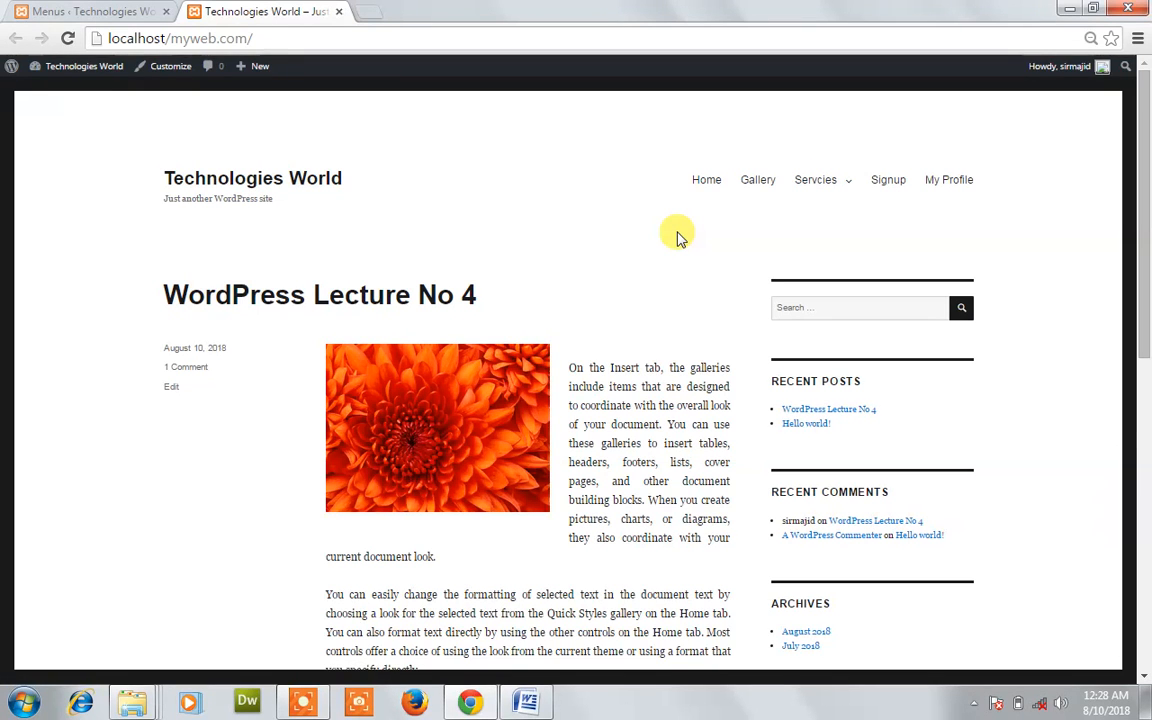
{"action": "key", "text": "ctrl+plus"}
{"action": "key", "text": "ctrl+plus"}
{"action": "key", "text": "ctrl+0"}
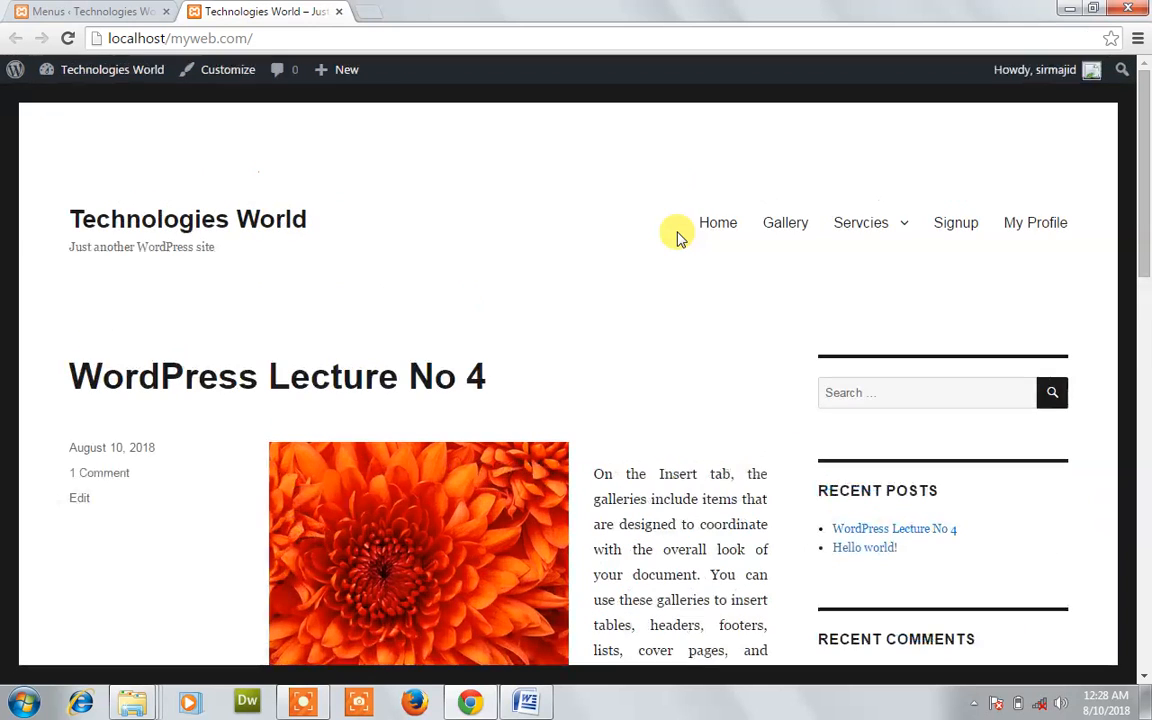
{"action": "left_click", "coordinate": [104, 11]}
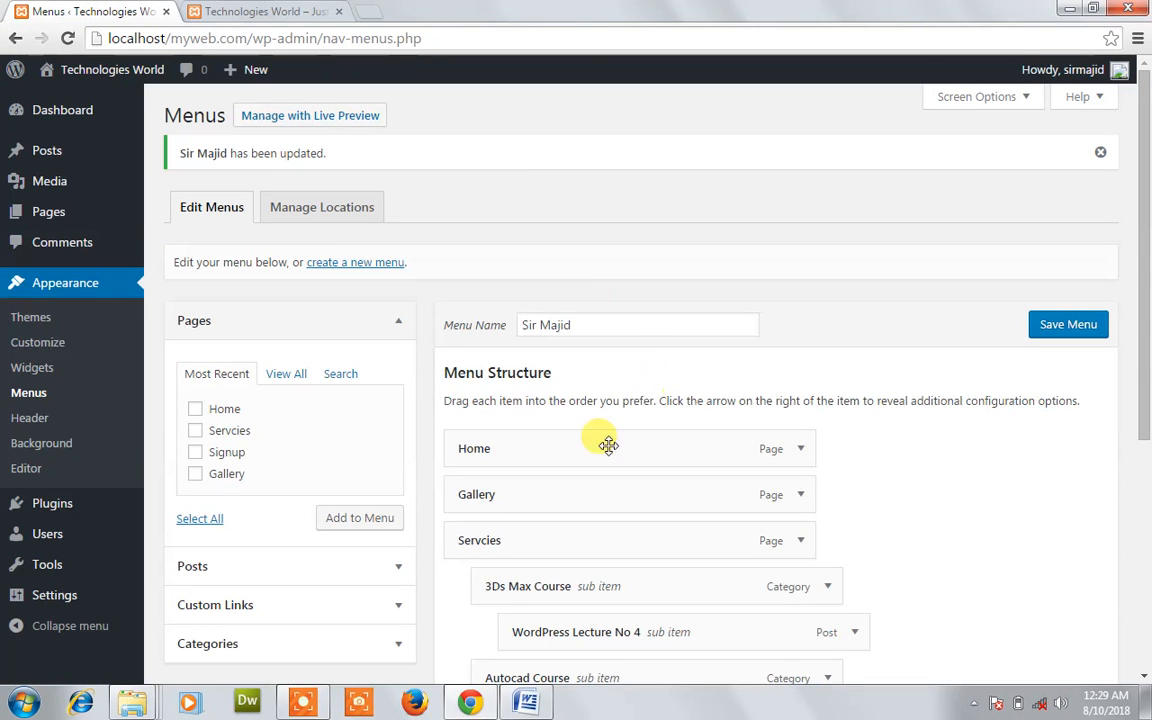